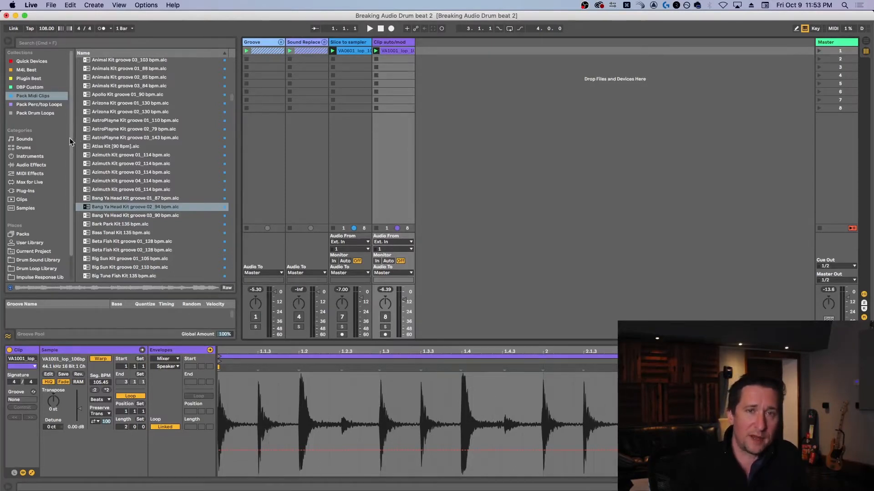
# Step: Open the Packs location and look through the list of installed packs
pyautogui.scroll(-2, 70, 151)
pyautogui.moveTo(74, 168); pyautogui.dragTo(73, 186)
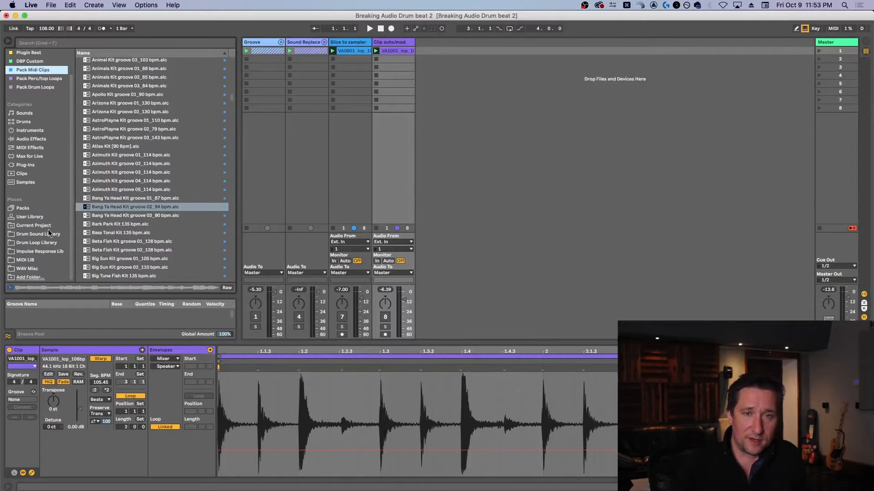
pyautogui.click(26, 208)
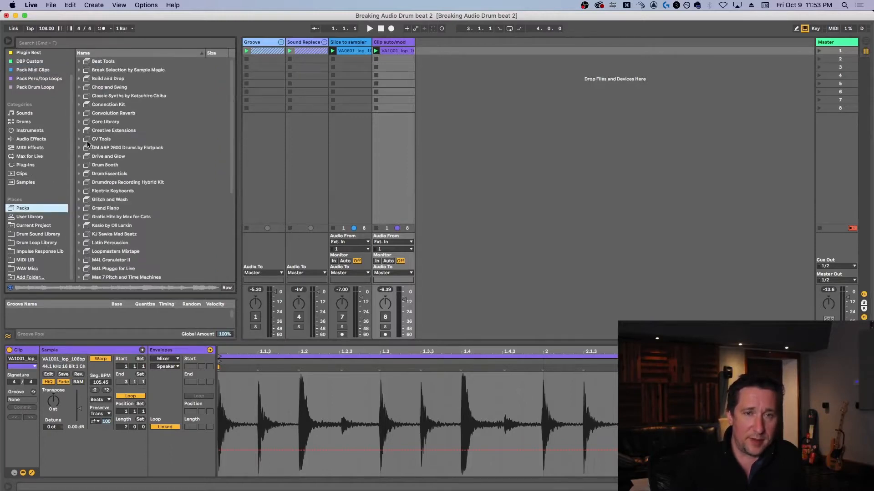
pyautogui.scroll(-3, 231, 120)
pyautogui.scroll(3, 228, 111)
pyautogui.moveTo(231, 128); pyautogui.dragTo(233, 191)
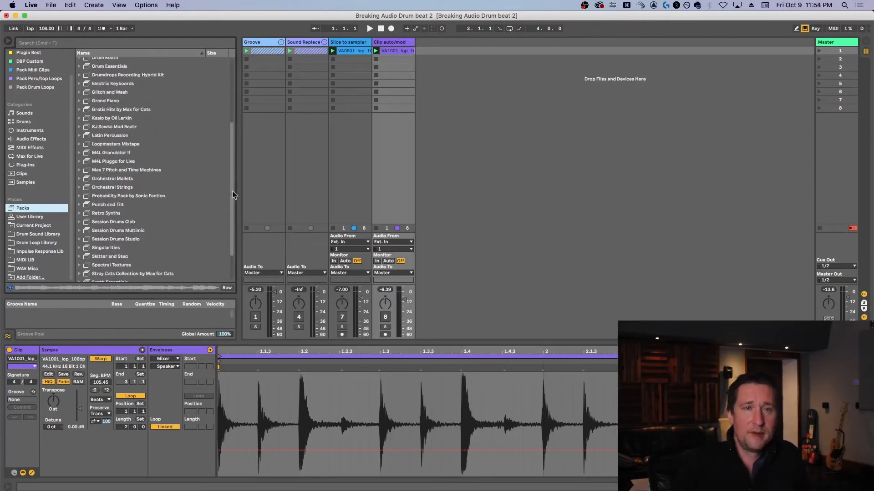
pyautogui.scroll(2, 74, 128)
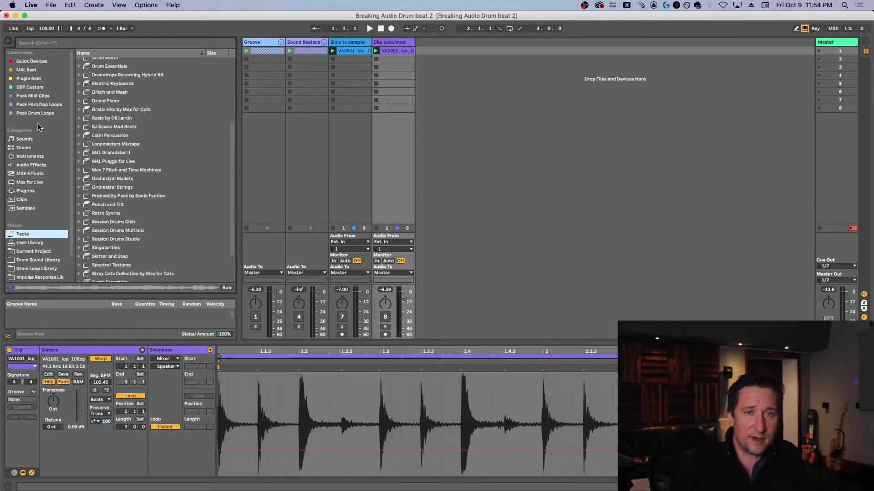
# Step: From the Pack Midi Clips collection, load "Bang Ya Head Kit groove 02_94 bpm.alc" onto a new track after Clip auto/mod
pyautogui.click(34, 96)
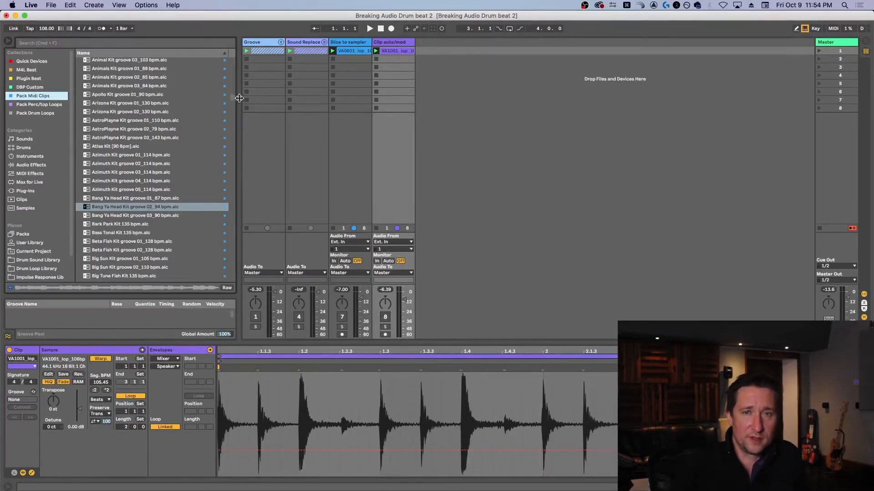
pyautogui.moveTo(231, 97)
pyautogui.mouseDown()
pyautogui.moveTo(233, 85)
pyautogui.moveTo(234, 244)
pyautogui.moveTo(232, 96)
pyautogui.mouseUp()
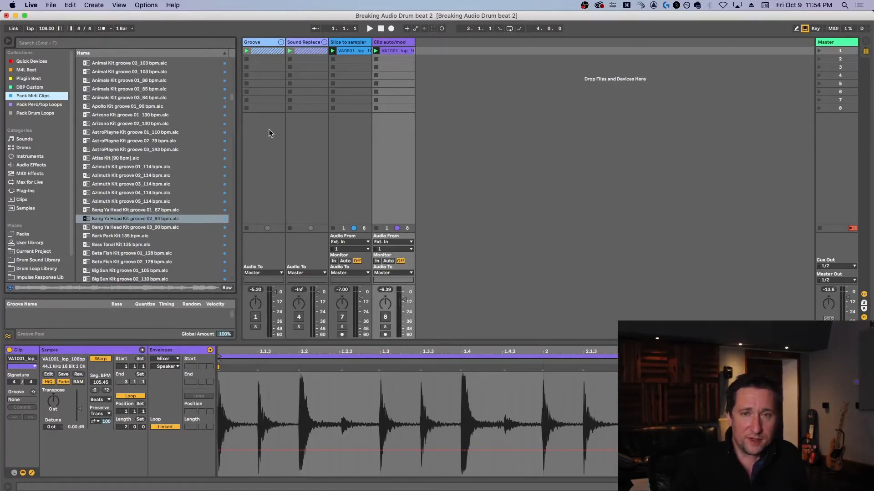
pyautogui.moveTo(231, 97); pyautogui.dragTo(232, 100)
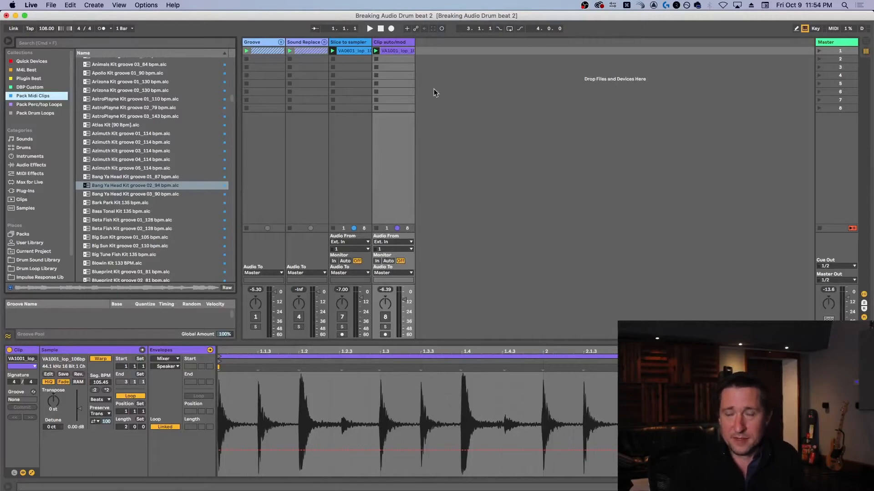
pyautogui.click(140, 185)
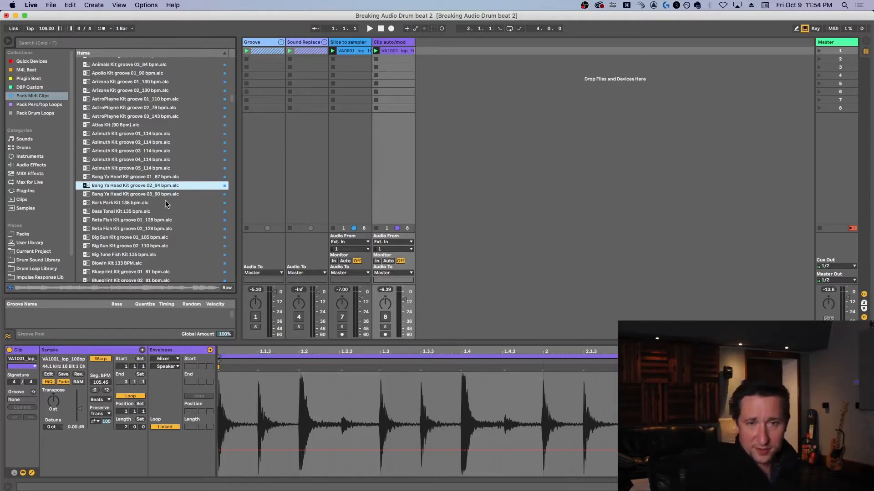
pyautogui.moveTo(149, 189); pyautogui.dragTo(444, 52)
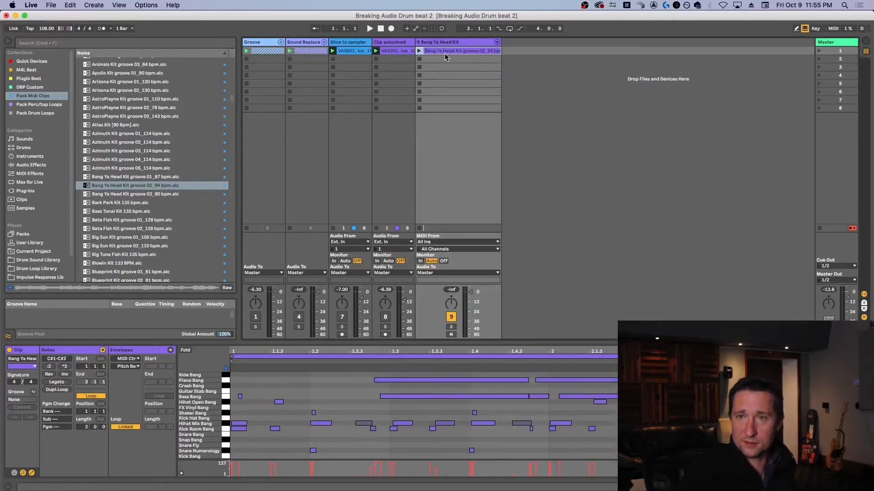
# Step: Examine the device chain of the Bang Ya Head Kit track, and return to the clip's MIDI notes
pyautogui.click(451, 42)
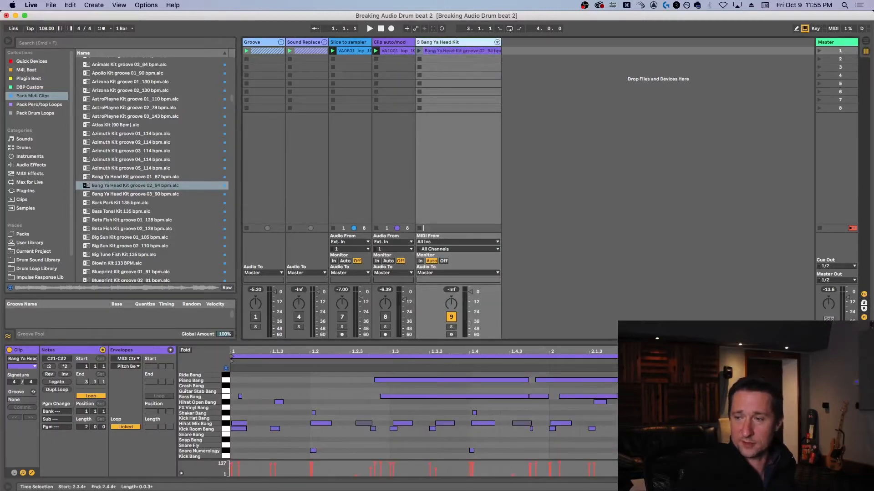
pyautogui.click(461, 52)
pyautogui.click(464, 43)
pyautogui.hotkey('shift', 'Tab')
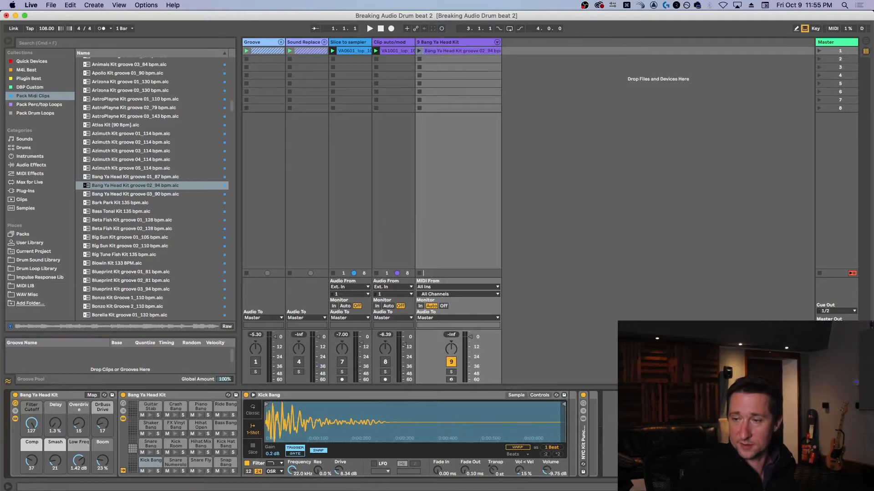
pyautogui.hotkey('shift', 'Tab')
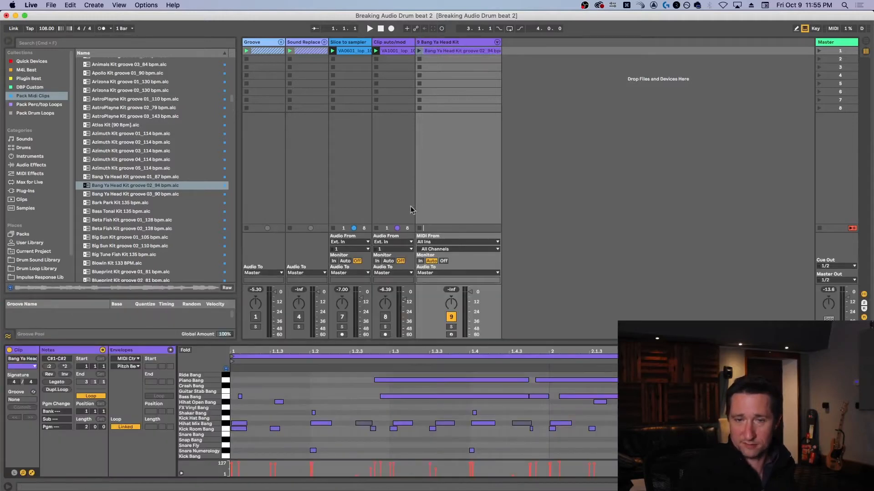
# Step: Play the Bang Ya Head Kit clip, audition individual kit sounds including Crash Bang and Piano Bang, and stop playback
pyautogui.click(417, 51)
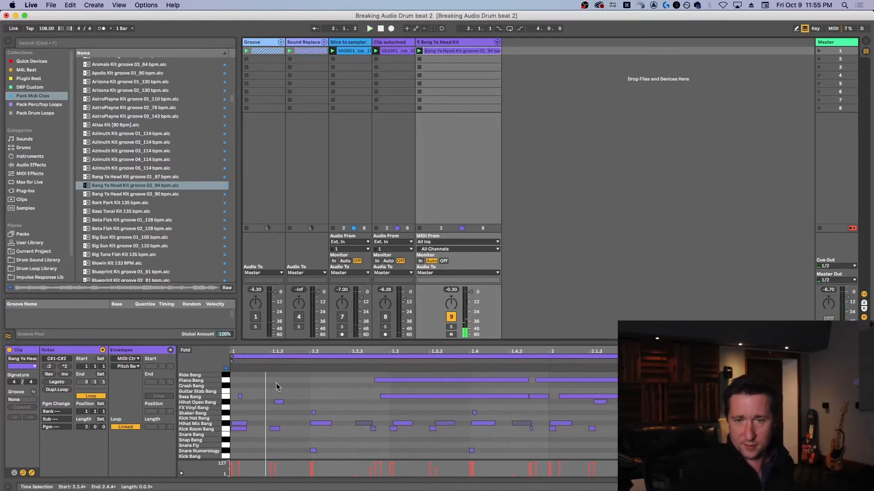
pyautogui.click(227, 398)
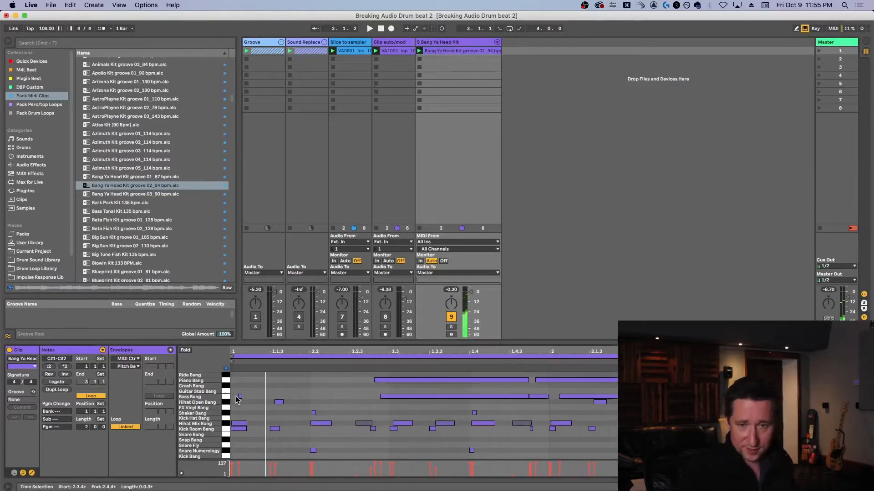
pyautogui.click(227, 403)
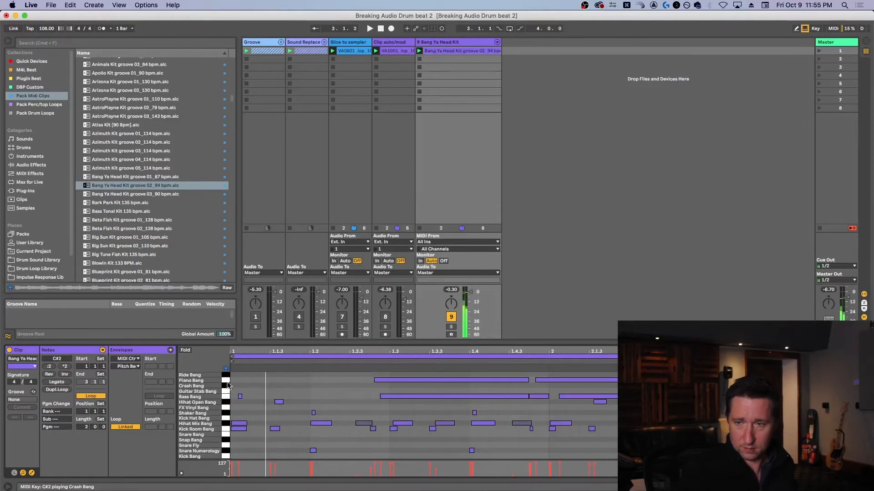
pyautogui.click(227, 381)
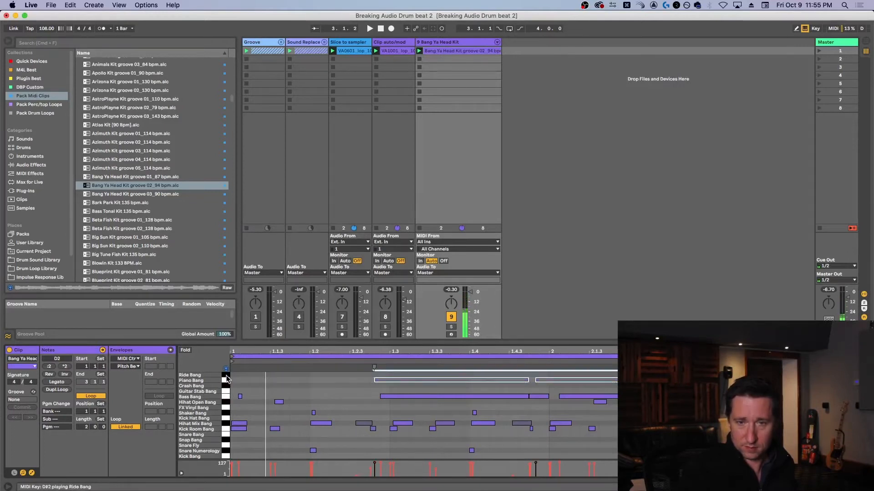
pyautogui.press('space')
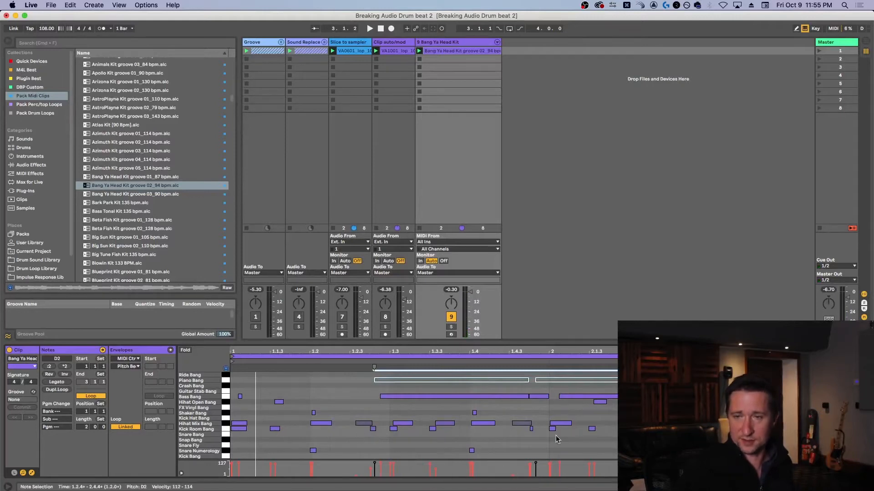
# Step: Show the Bang Ya Head Kit track's devices again and delete the track
pyautogui.click(452, 42)
pyautogui.hotkey('shift', 'Tab')
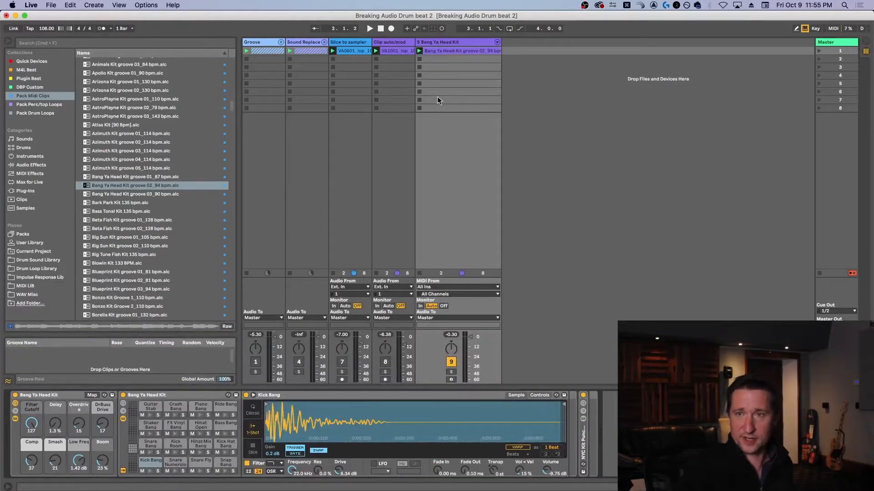
pyautogui.click(454, 43)
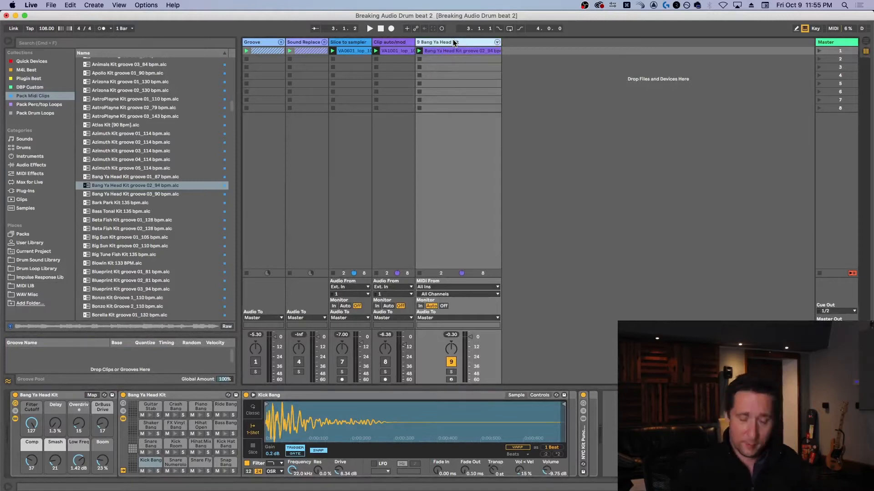
pyautogui.press('Delete')
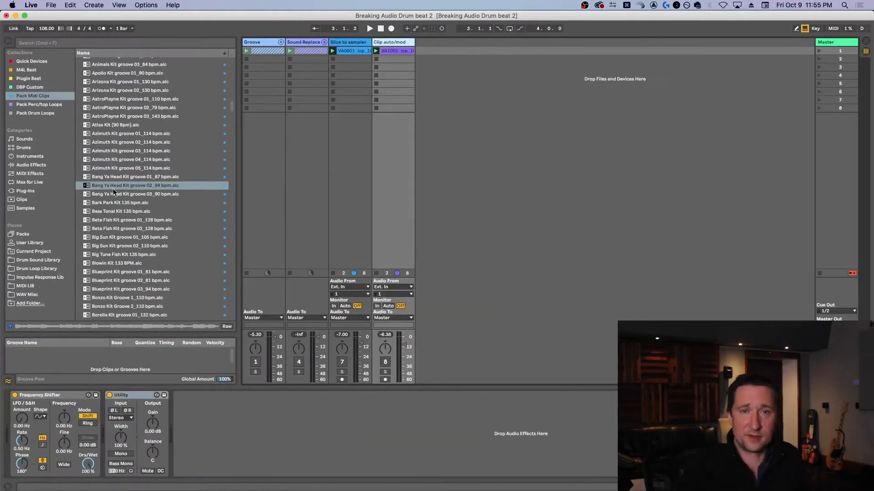
pyautogui.moveTo(233, 105)
pyautogui.mouseDown()
pyautogui.moveTo(232, 88)
pyautogui.moveTo(232, 287)
pyautogui.moveTo(225, 182)
pyautogui.moveTo(236, 90)
pyautogui.moveTo(231, 104)
pyautogui.mouseUp()
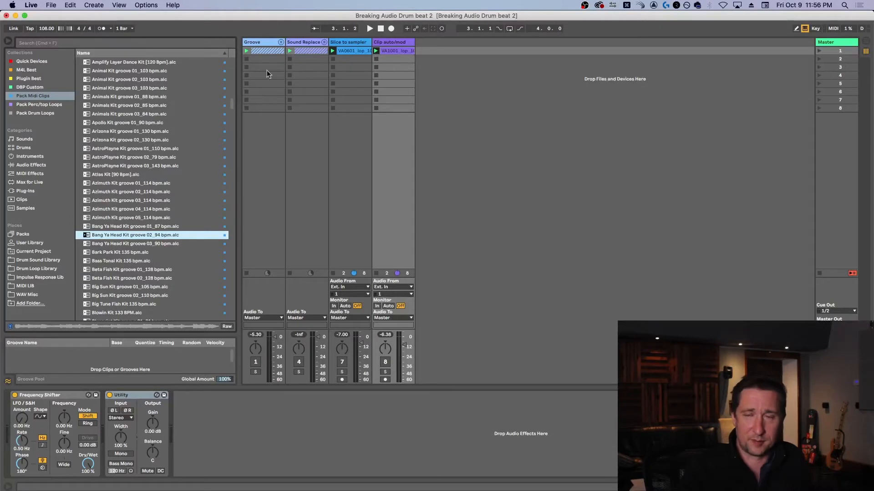
pyautogui.scroll(3, 232, 103)
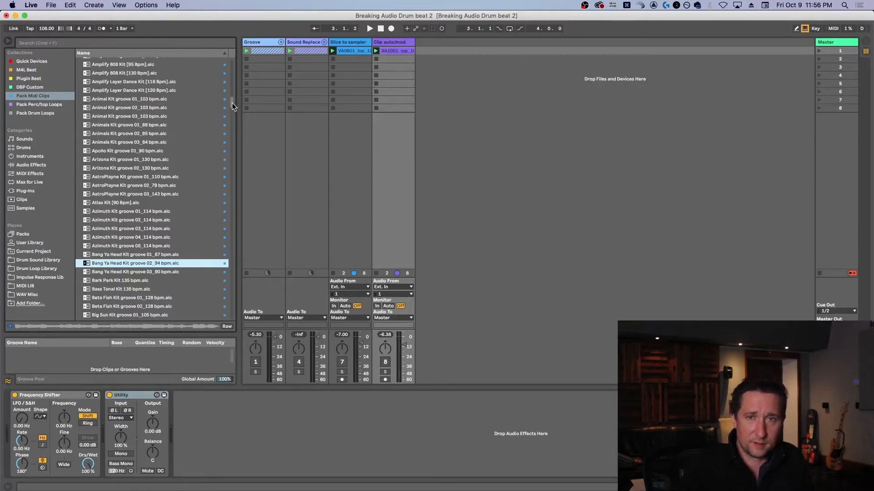
pyautogui.scroll(-10, 232, 107)
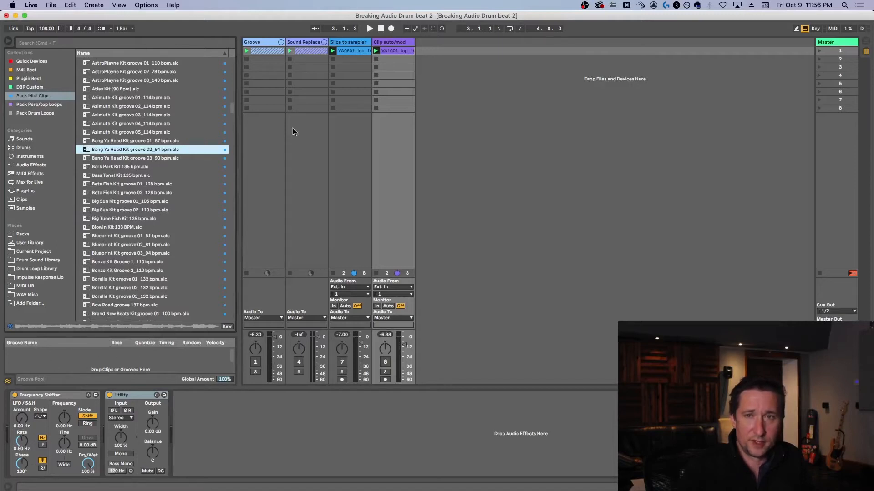
# Step: Unfold the Groove group and activate the group track, keeping the 707 Funky track muted
pyautogui.click(280, 42)
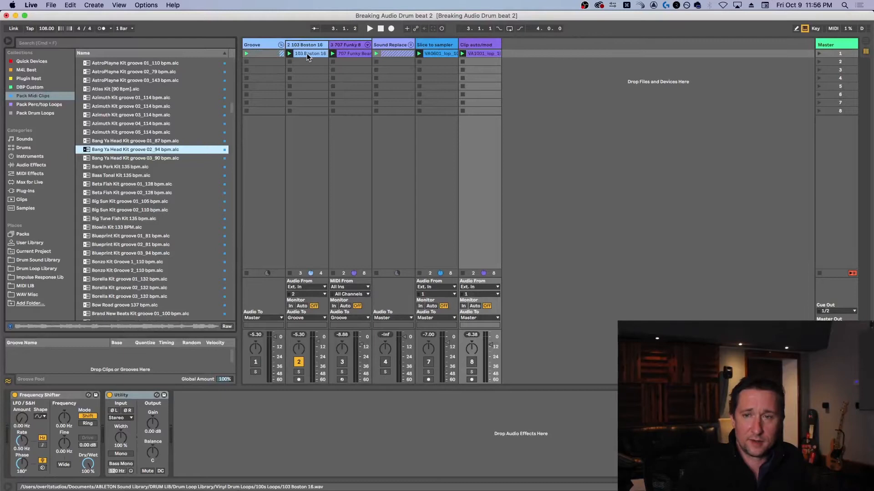
pyautogui.click(292, 153)
pyautogui.click(258, 364)
pyautogui.click(341, 364)
pyautogui.click(343, 364)
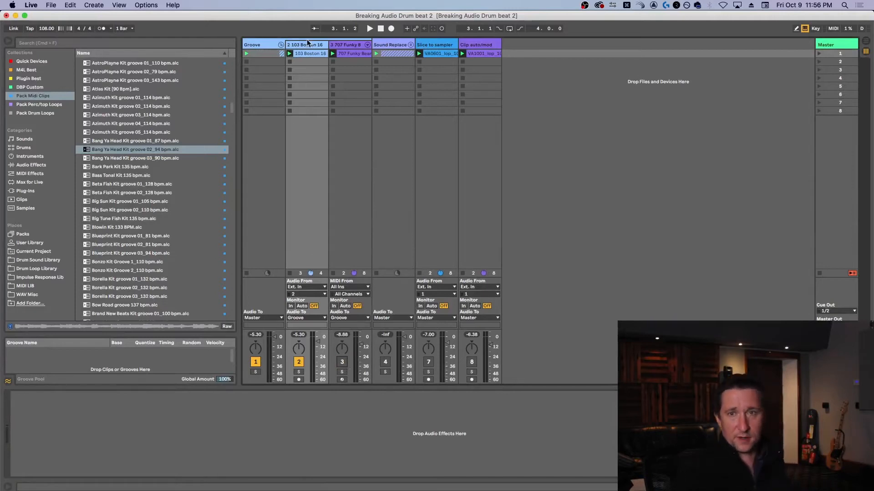
# Step: Select the 103 Boston 16 clip, listen to the loop briefly, and stop playback
pyautogui.click(311, 54)
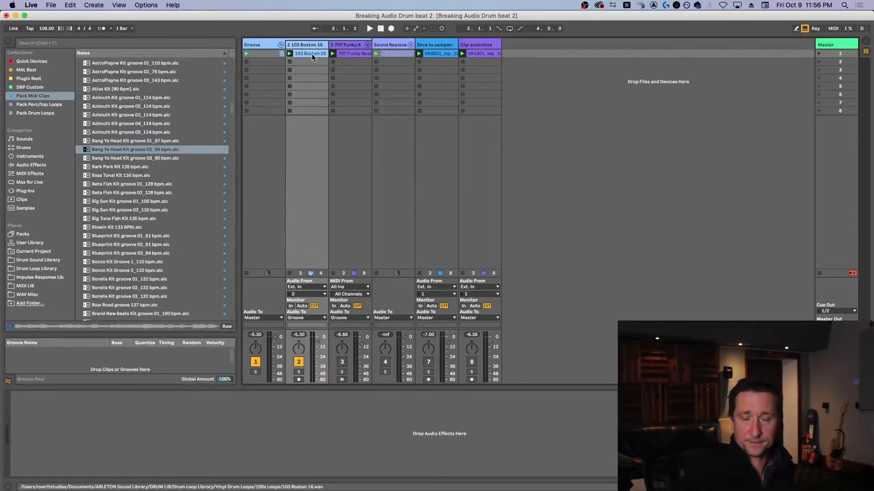
pyautogui.press('space')
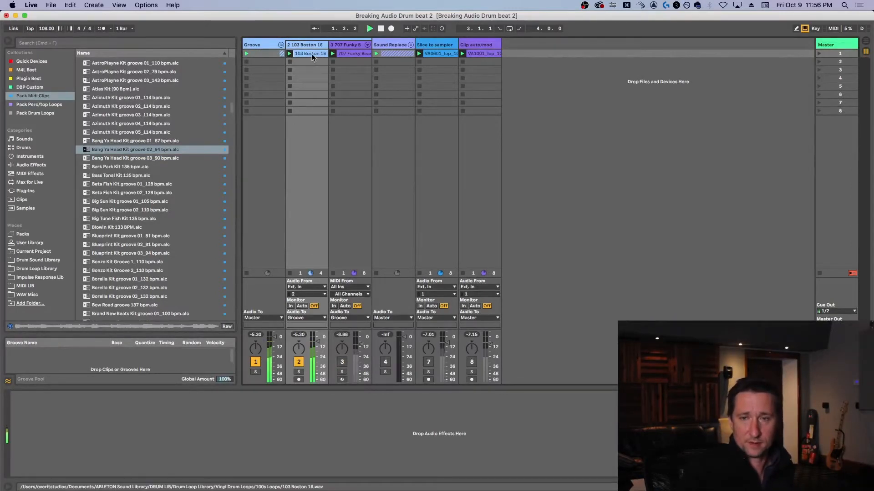
pyautogui.press('space')
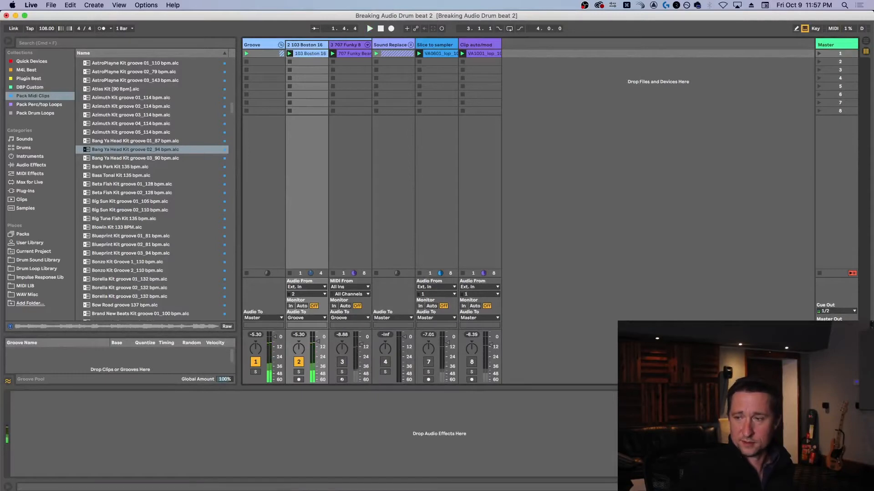
# Step: Show the 103 Boston 16 clip's sample in an enlarged view and examine how its hits sit against the beat grid
pyautogui.hotkey('shift', 'Tab')
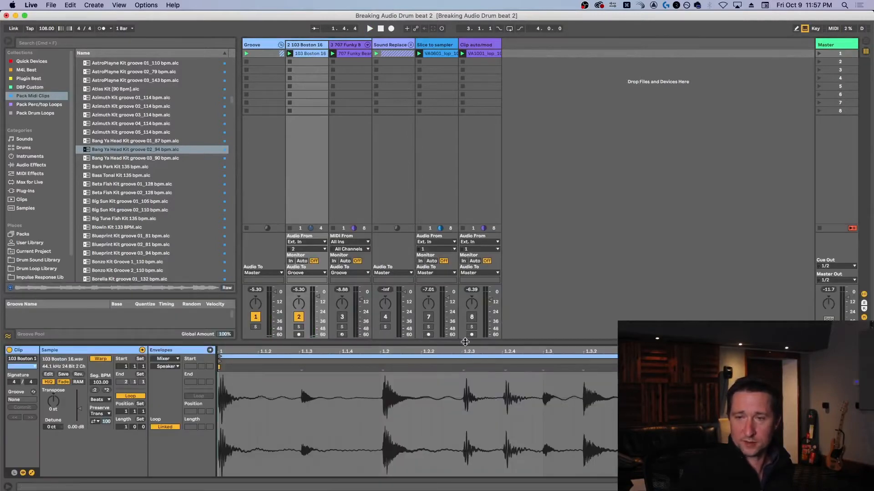
pyautogui.moveTo(468, 342); pyautogui.dragTo(416, 300)
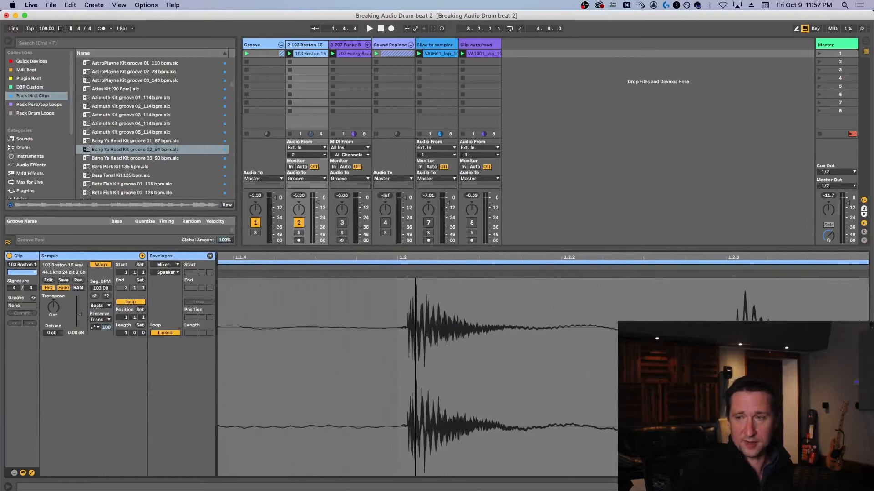
pyautogui.moveTo(731, 254); pyautogui.dragTo(450, 253)
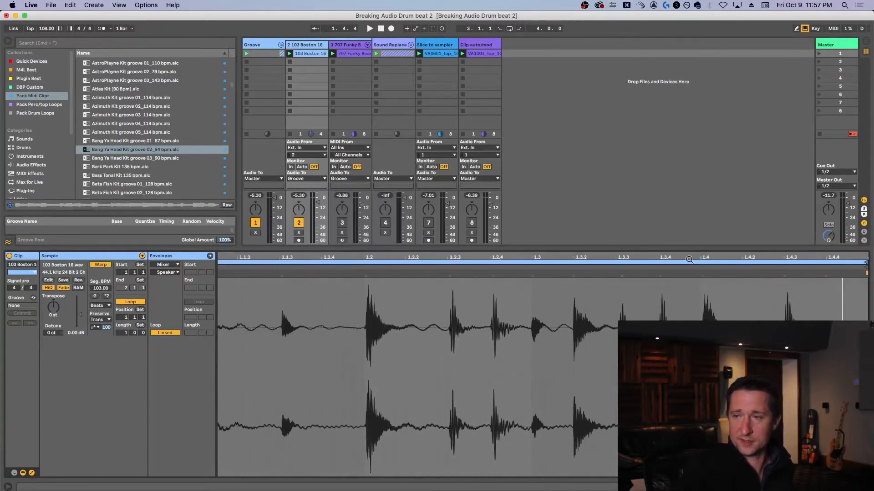
pyautogui.moveTo(577, 257)
pyautogui.mouseDown()
pyautogui.moveTo(368, 298)
pyautogui.moveTo(369, 266)
pyautogui.moveTo(585, 255)
pyautogui.mouseUp()
pyautogui.moveTo(409, 249); pyautogui.dragTo(410, 330)
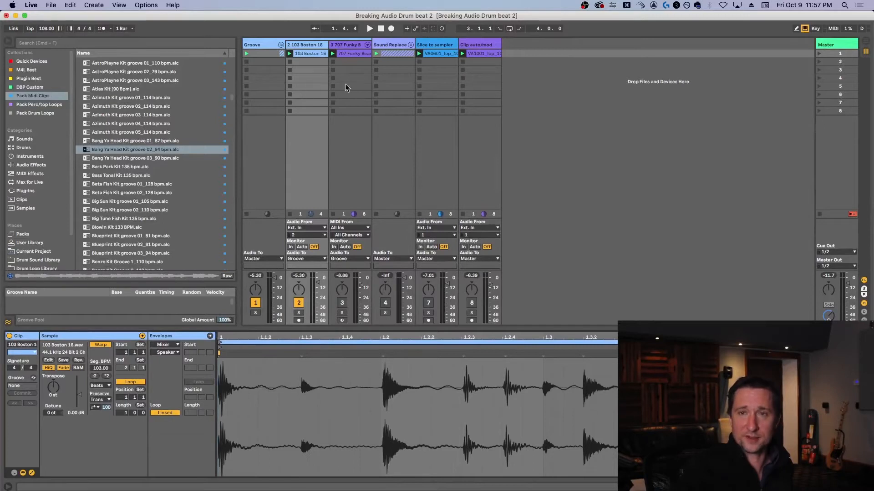
pyautogui.moveTo(427, 328); pyautogui.dragTo(427, 362)
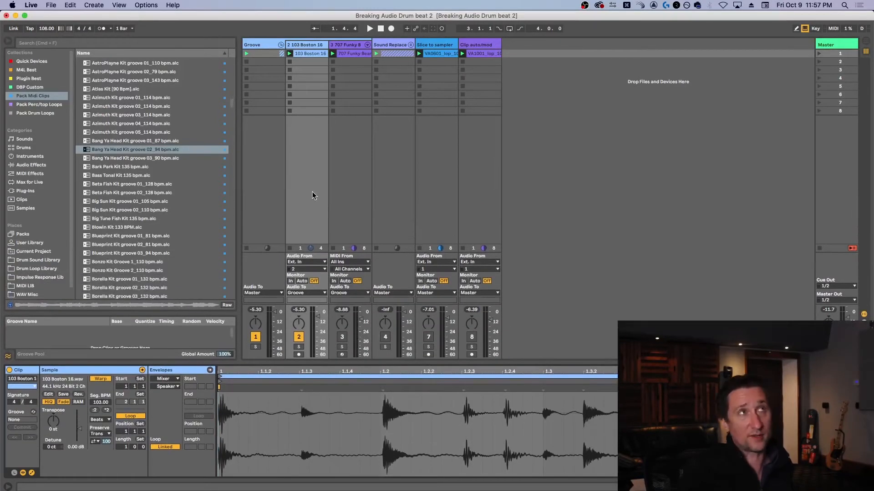
# Step: Extract the groove from the 103 Boston 16 clip
pyautogui.rightClick(309, 54)
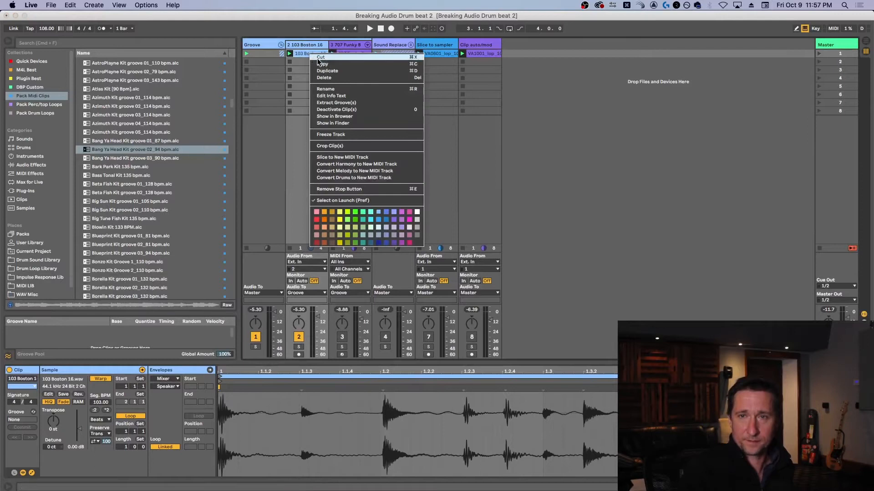
pyautogui.click(347, 102)
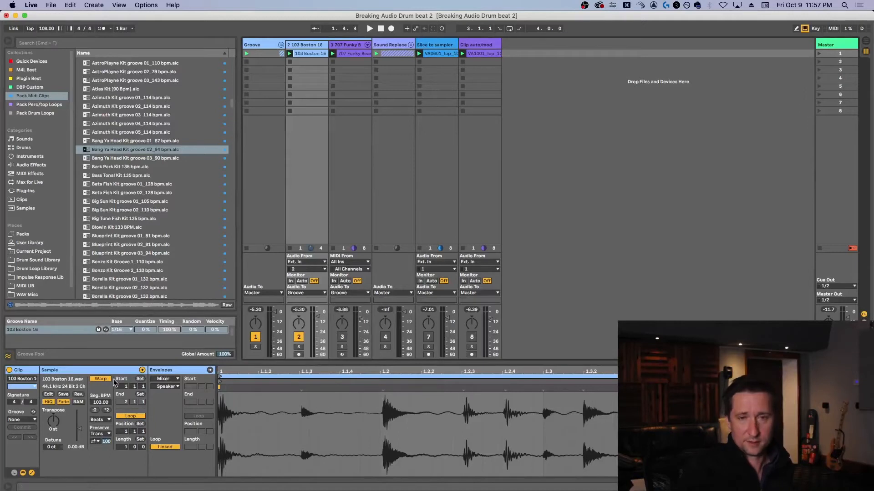
# Step: Open the 707 Funky Beat clip, activate its track in place of 103 Boston 16, and listen to it with the note view enlarged
pyautogui.click(37, 331)
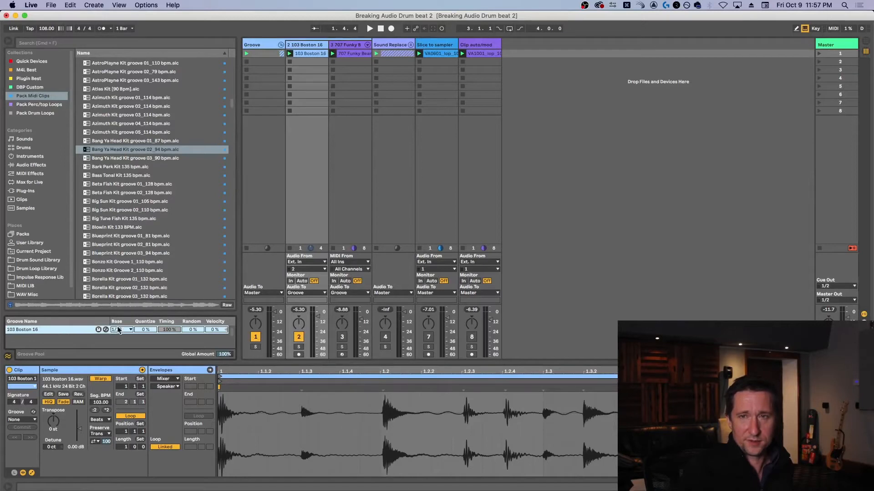
pyautogui.click(353, 54)
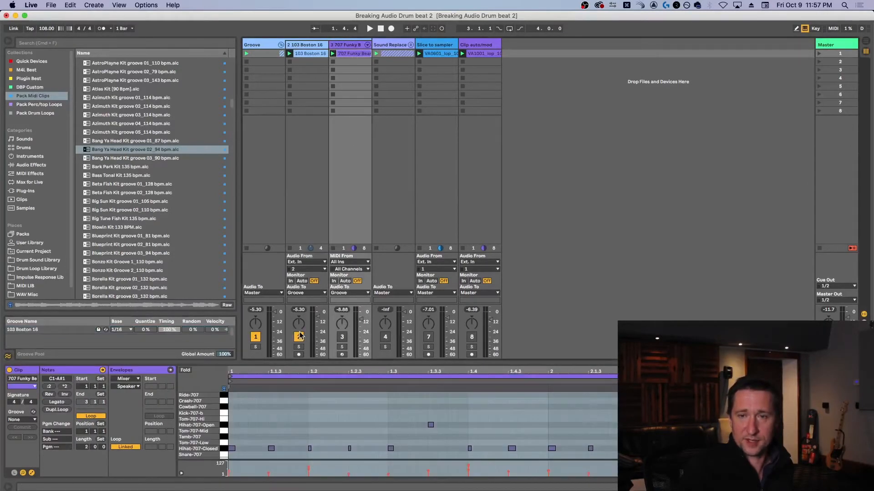
pyautogui.click(342, 337)
pyautogui.press('space')
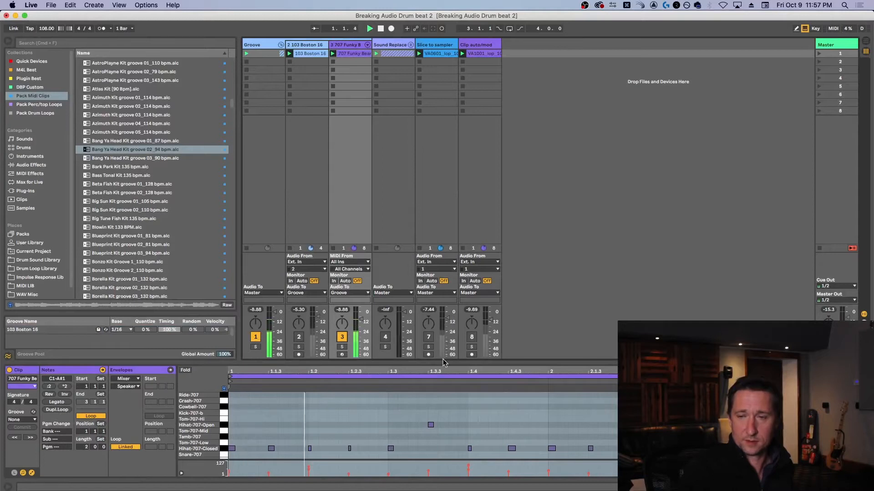
pyautogui.moveTo(444, 363); pyautogui.dragTo(444, 315)
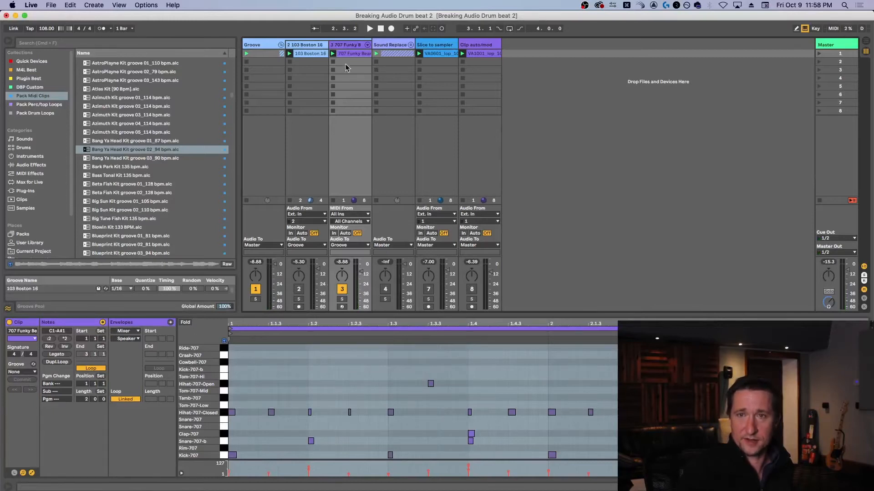
# Step: Assign the 103 Boston 16 groove to the 707 Funky Beat clip and commit it
pyautogui.click(25, 372)
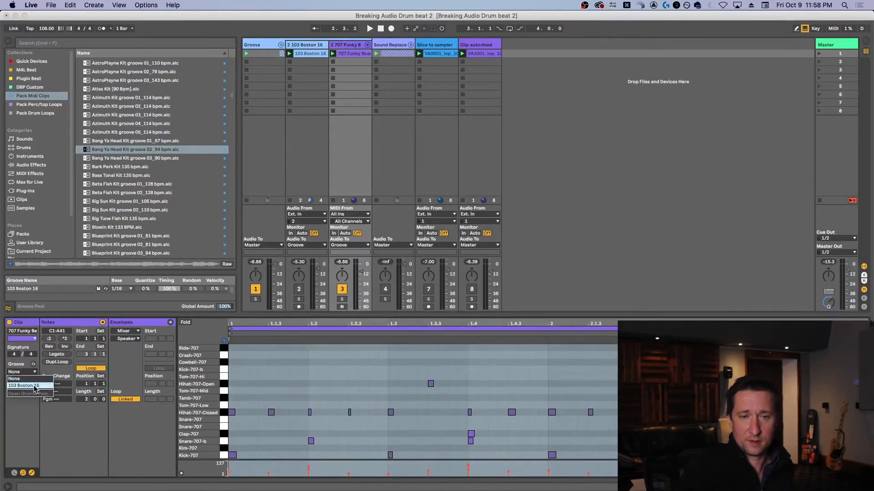
pyautogui.click(35, 386)
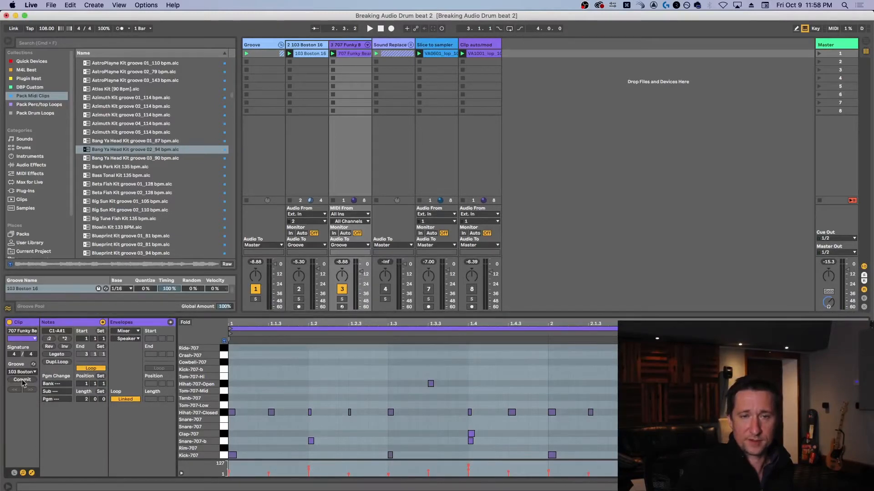
pyautogui.click(172, 287)
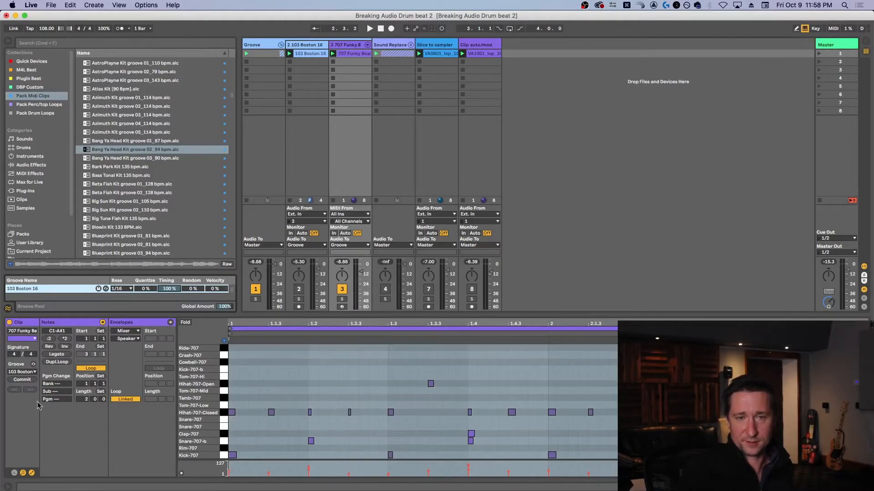
pyautogui.click(22, 380)
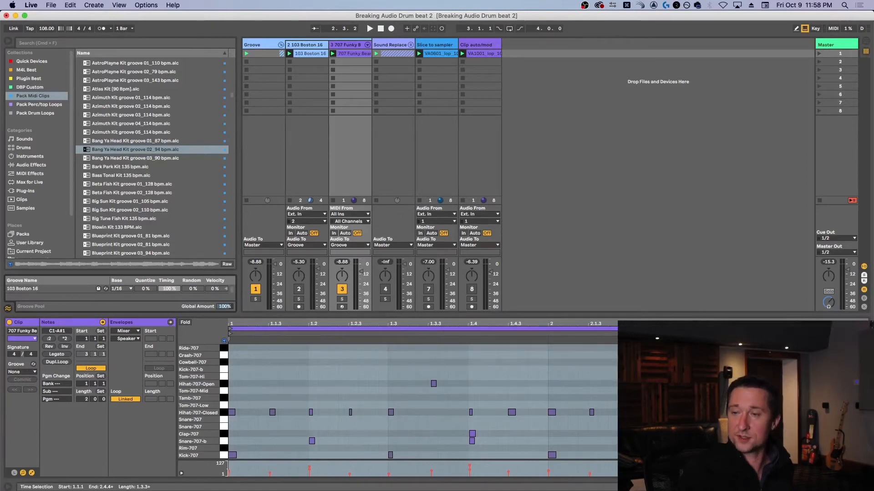
# Step: Examine how the snare and closed hi-hat notes near beat 1.2 sit against the grid in the 707 Funky Beat clip
pyautogui.moveTo(310, 324); pyautogui.dragTo(355, 392)
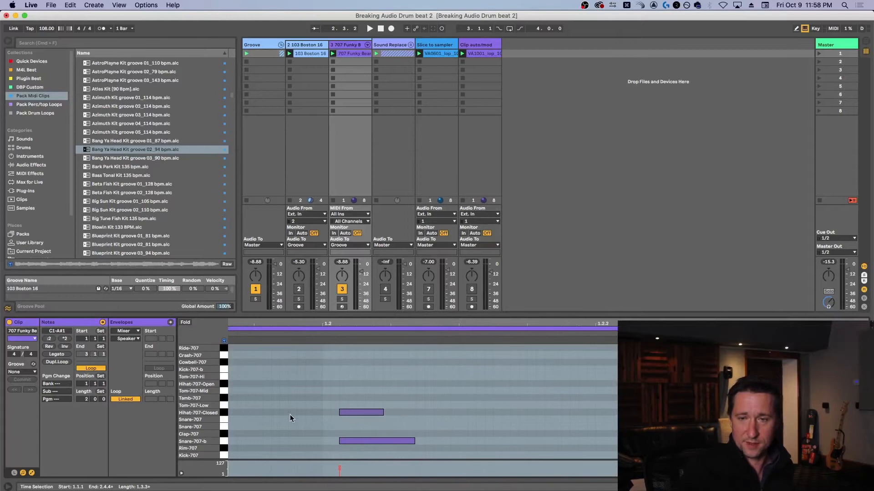
pyautogui.click(348, 442)
pyautogui.click(356, 413)
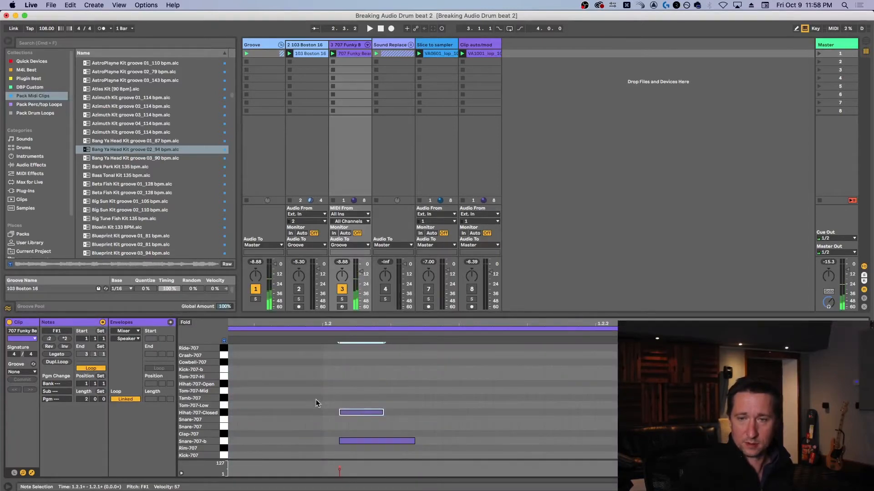
pyautogui.moveTo(339, 325); pyautogui.dragTo(310, 323)
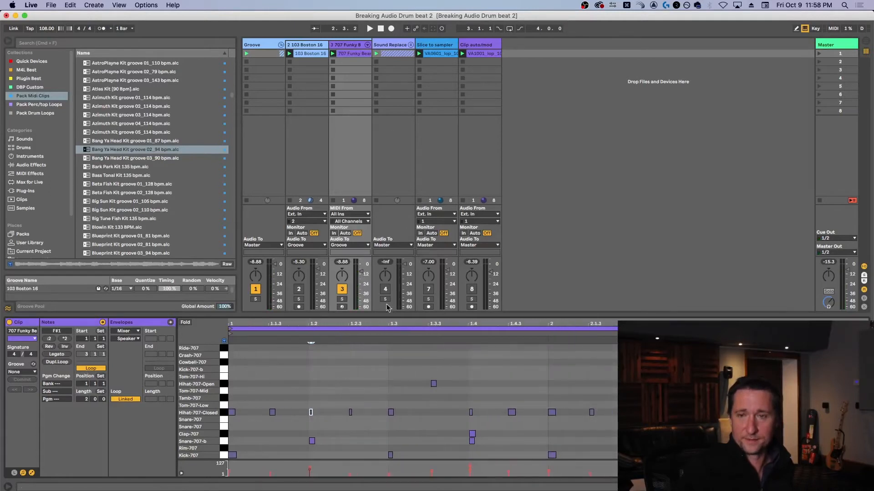
# Step: Play the 707 Funky Beat clip, compare it with and without the 103 Boston 16 track, and stop playback
pyautogui.press('space')
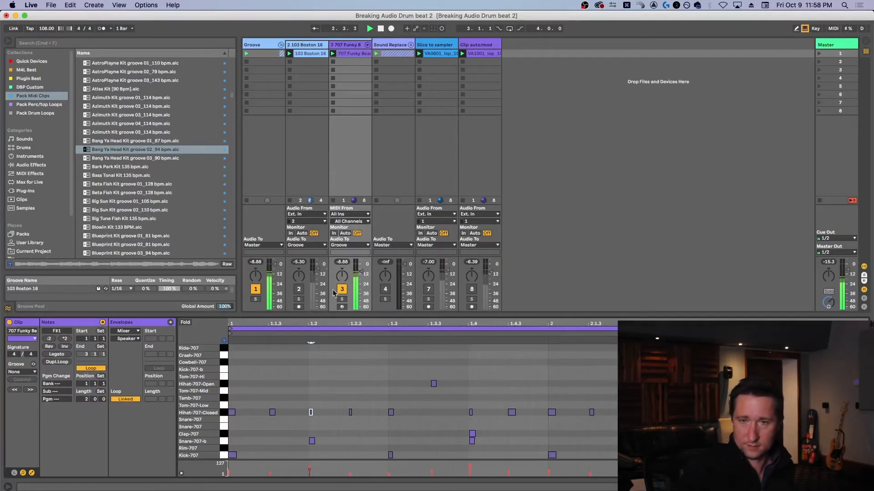
pyautogui.click(298, 289)
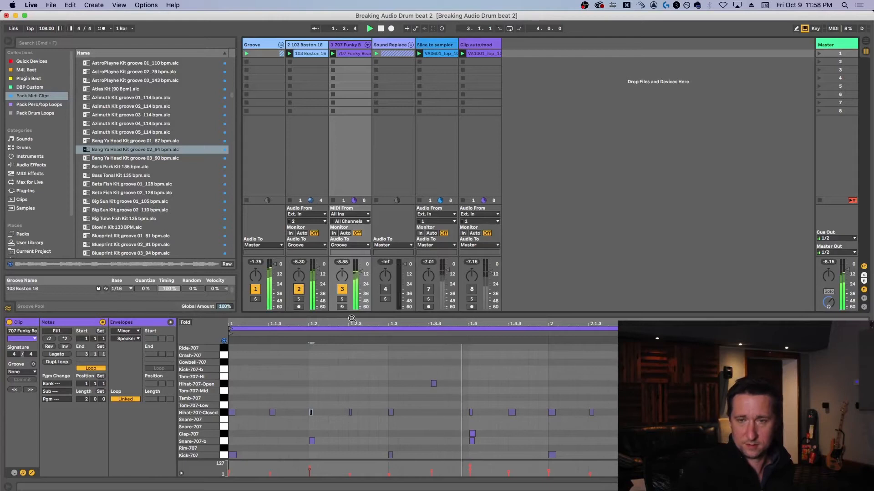
pyautogui.click(298, 289)
pyautogui.press('space')
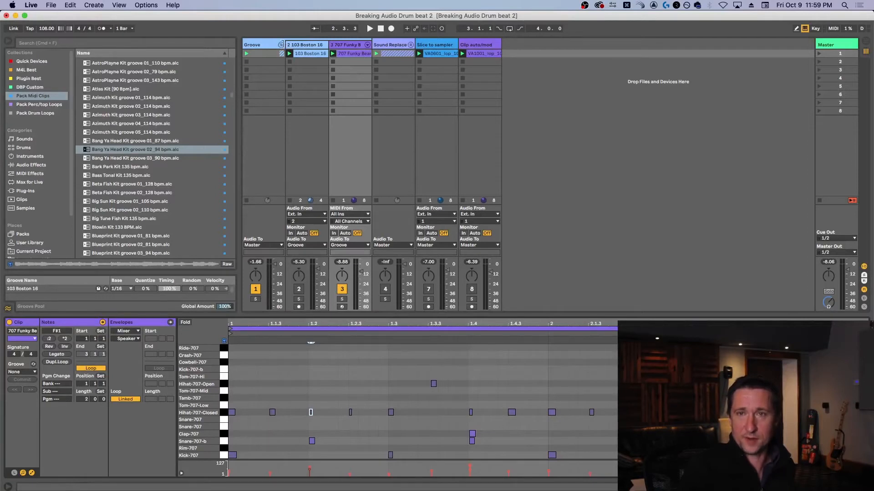
# Step: Mute and fold the Groove group along with its 707 Funky track, and unfold the Sound Replace group
pyautogui.click(342, 289)
pyautogui.click(254, 290)
pyautogui.click(281, 45)
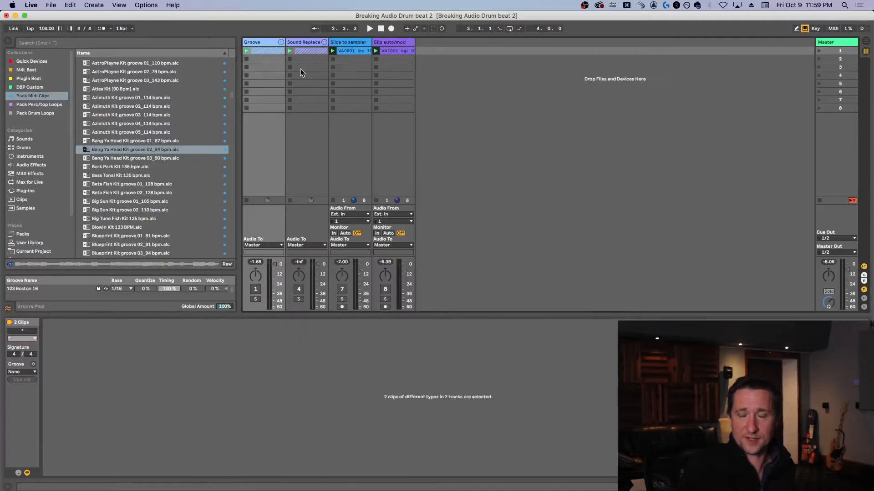
pyautogui.click(314, 43)
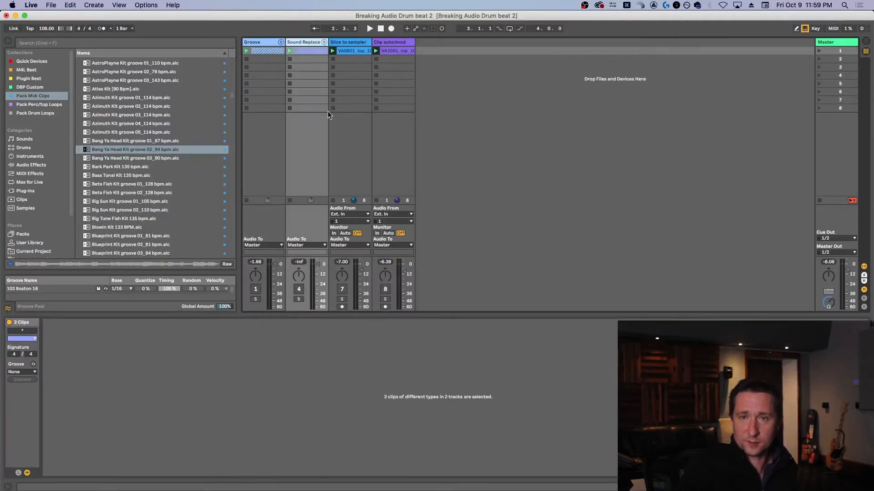
pyautogui.click(325, 42)
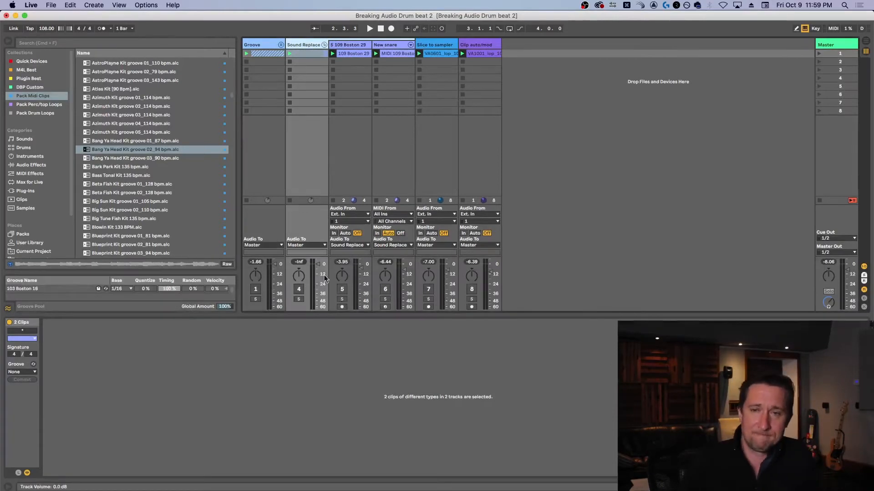
# Step: Activate the Sound Replace group and its 109 Boston 29 track, and show that track's clip
pyautogui.click(300, 290)
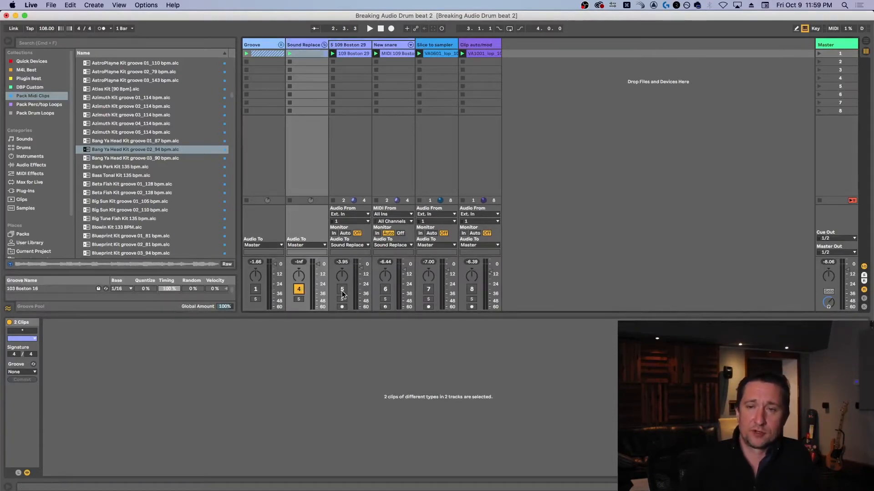
pyautogui.click(342, 292)
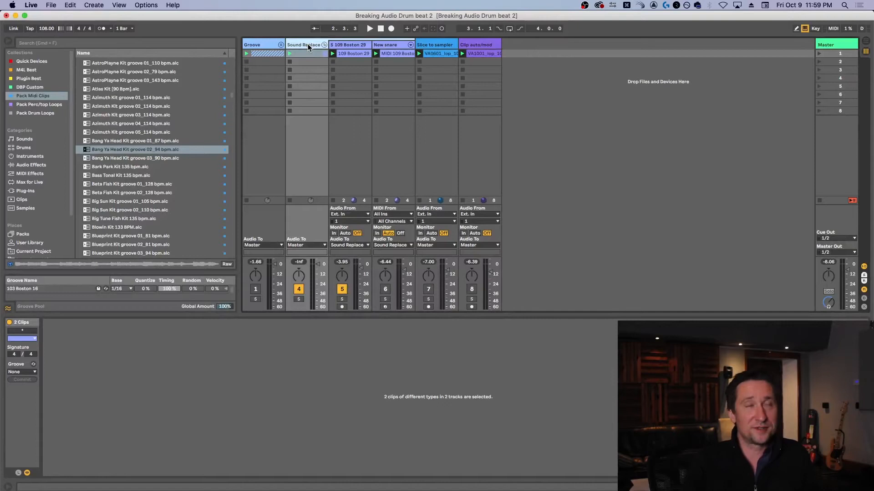
pyautogui.click(348, 54)
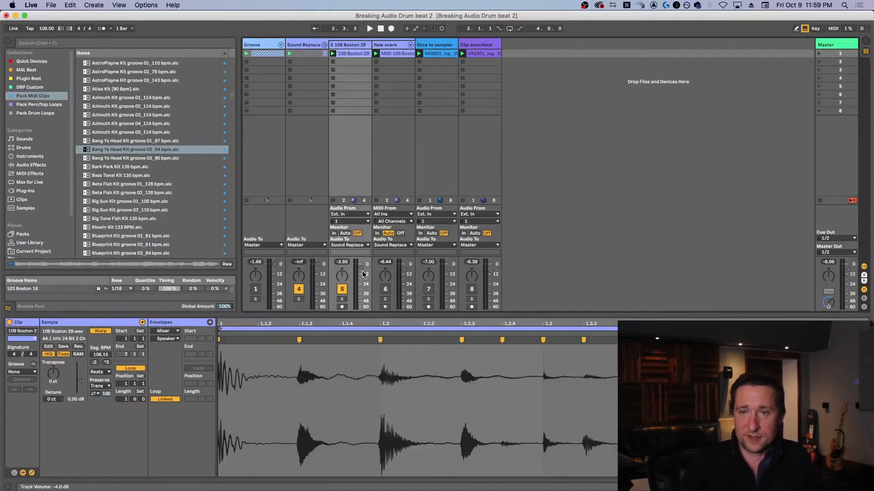
# Step: Listen to the 109 Boston 29 loop and view its Convert Drums to New MIDI Track command without running it
pyautogui.press('space')
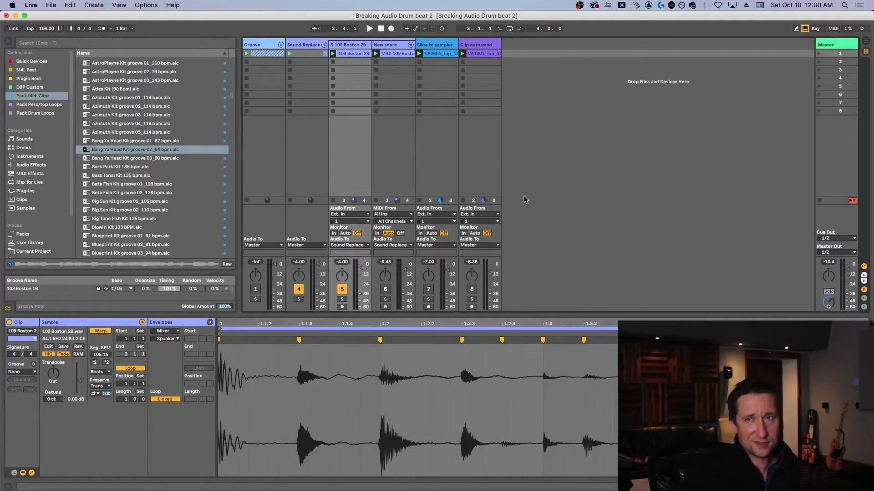
pyautogui.press('space')
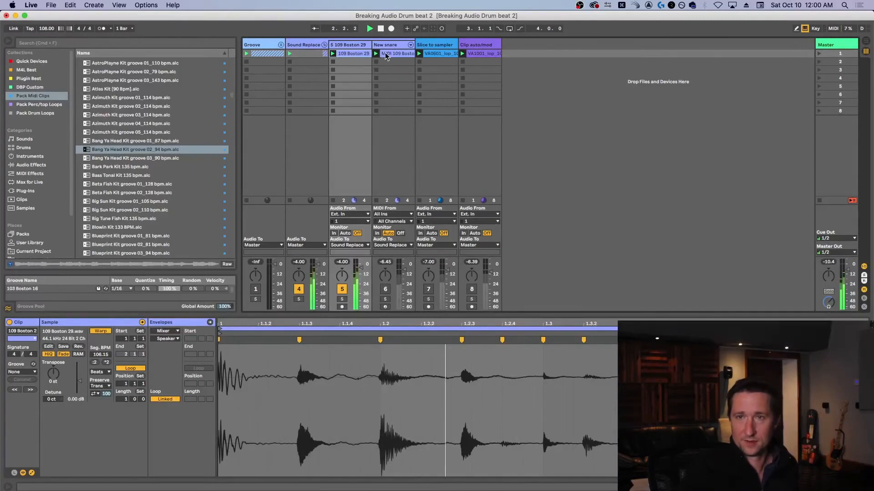
pyautogui.rightClick(356, 57)
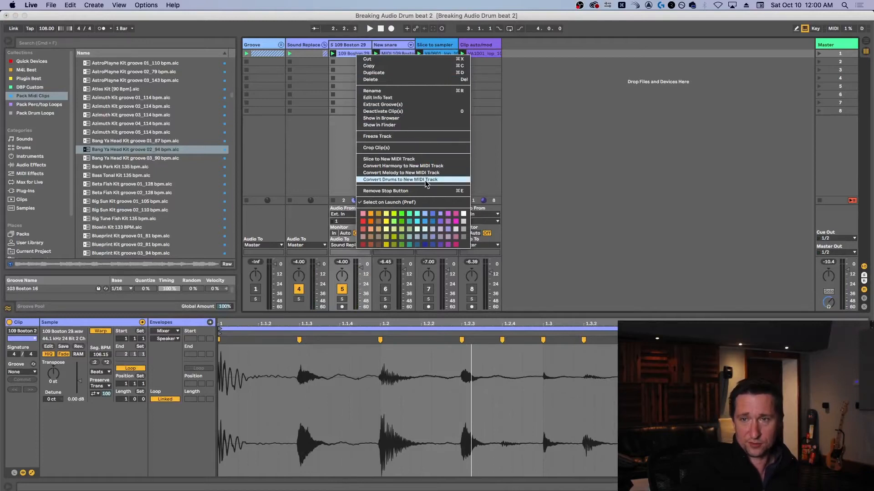
pyautogui.click(549, 179)
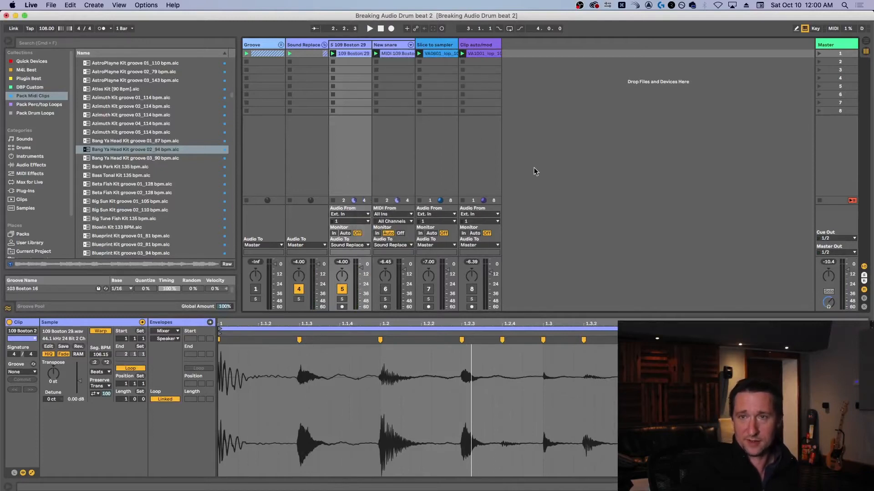
# Step: Open the New snare track's MIDI clip in an enlarged note view and examine its Hihat Closed 606 and Kick 606 notes
pyautogui.click(396, 55)
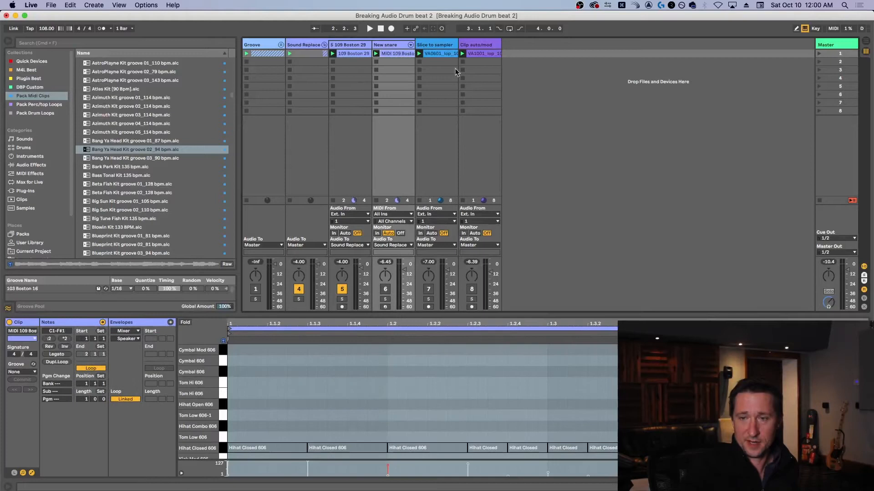
pyautogui.moveTo(570, 315); pyautogui.dragTo(552, 244)
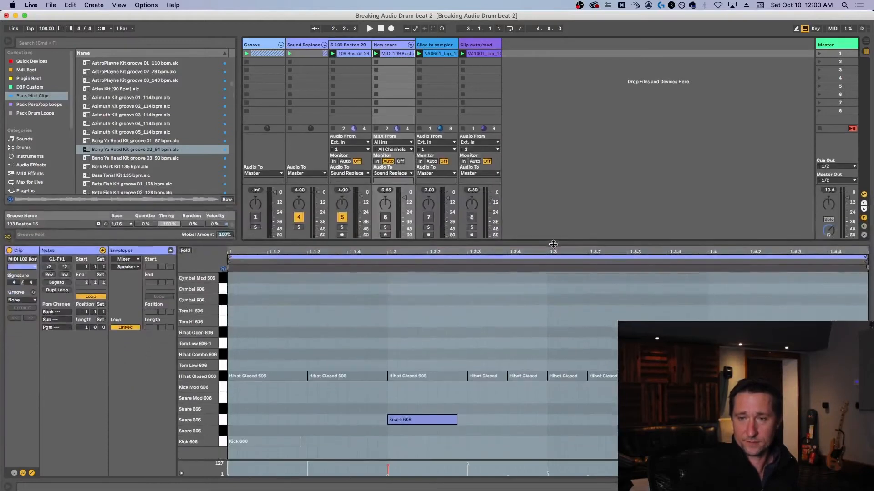
pyautogui.click(357, 350)
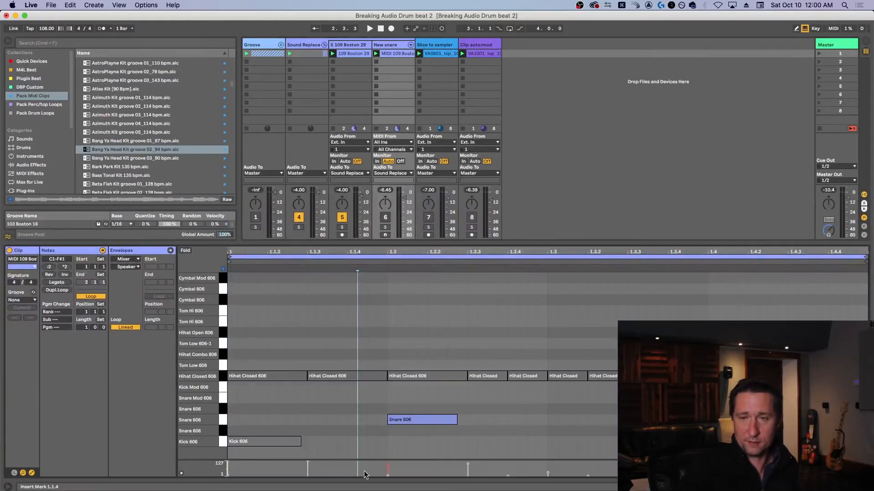
pyautogui.click(223, 376)
pyautogui.click(224, 442)
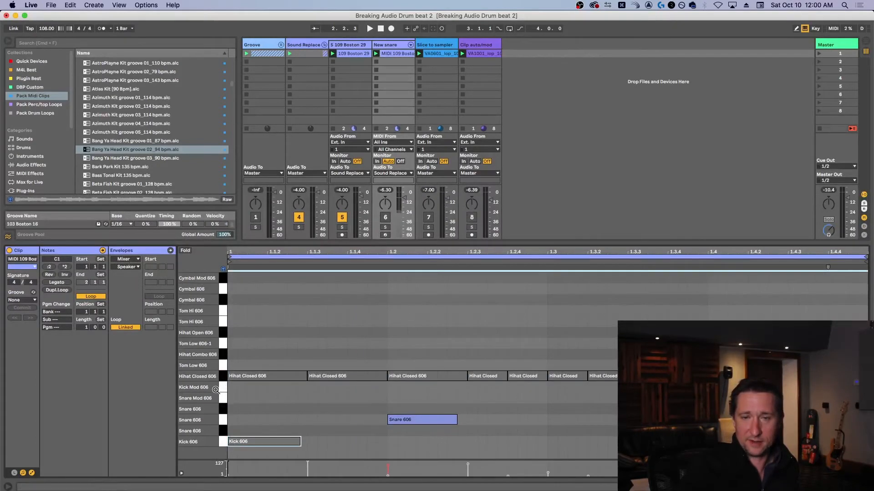
# Step: Shrink the note view, activate the New snare track, and compare the loop in playback with and without it, leaving it on
pyautogui.moveTo(373, 244); pyautogui.dragTo(380, 376)
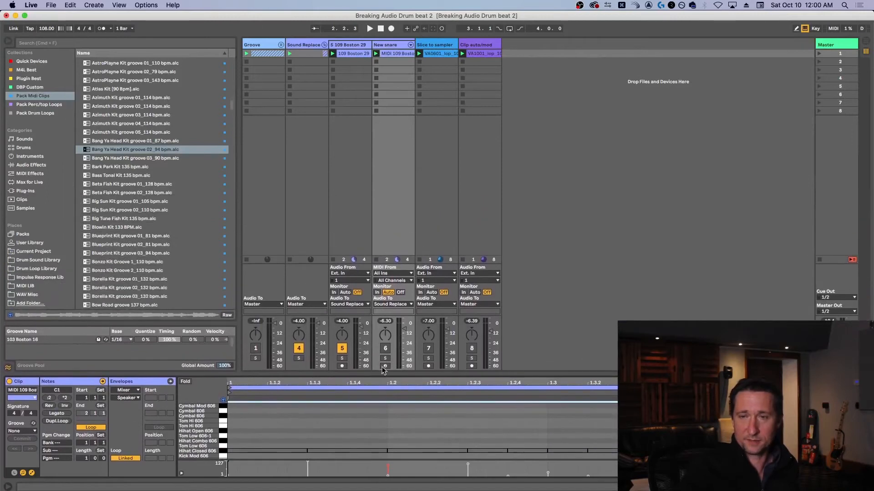
pyautogui.click(385, 350)
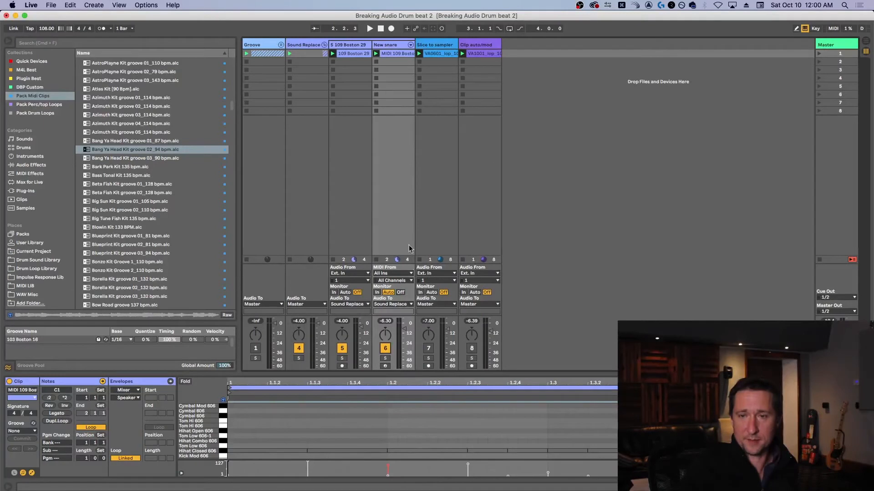
pyautogui.press('space')
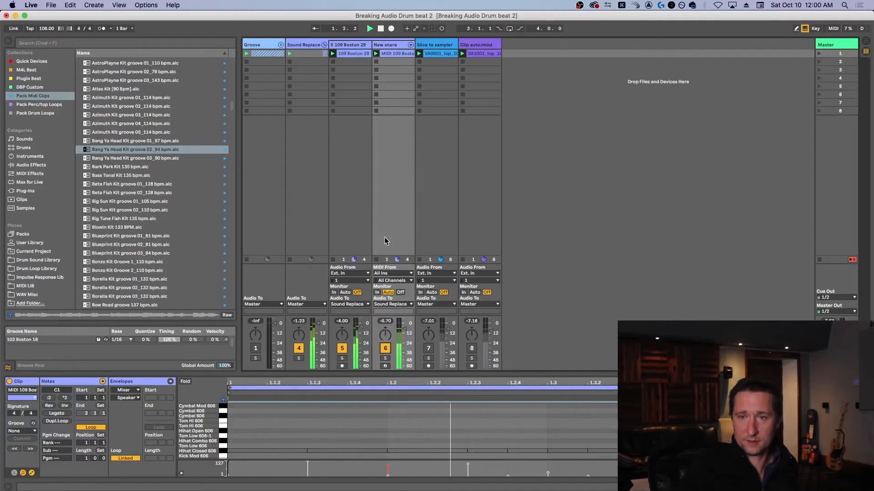
pyautogui.click(385, 349)
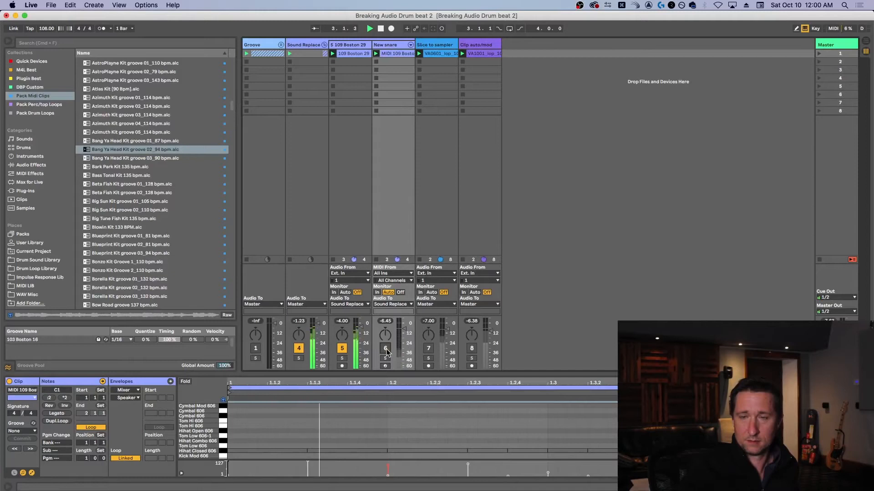
pyautogui.click(385, 349)
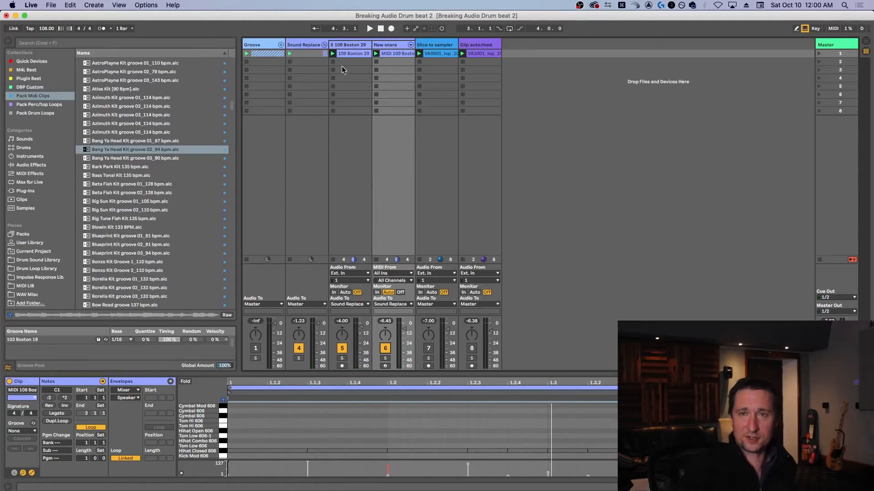
# Step: Select the 109 Boston 29 track and show its device chain with the Compressor
pyautogui.click(359, 46)
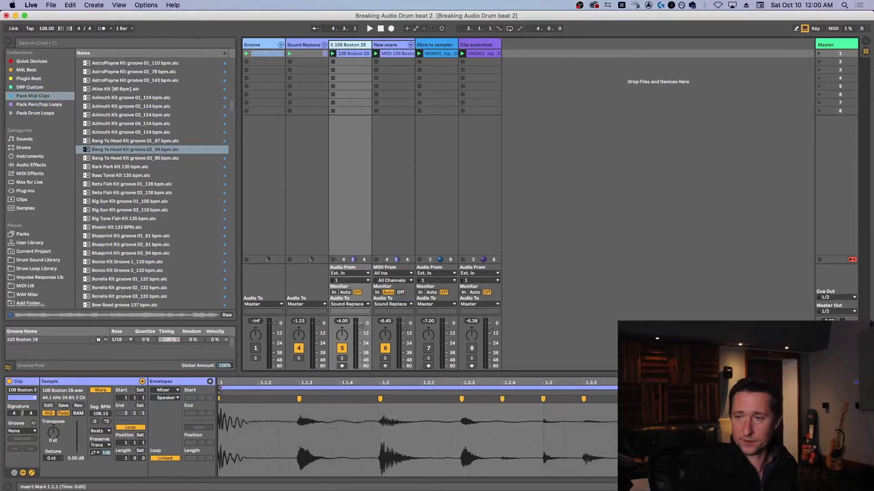
pyautogui.click(835, 486)
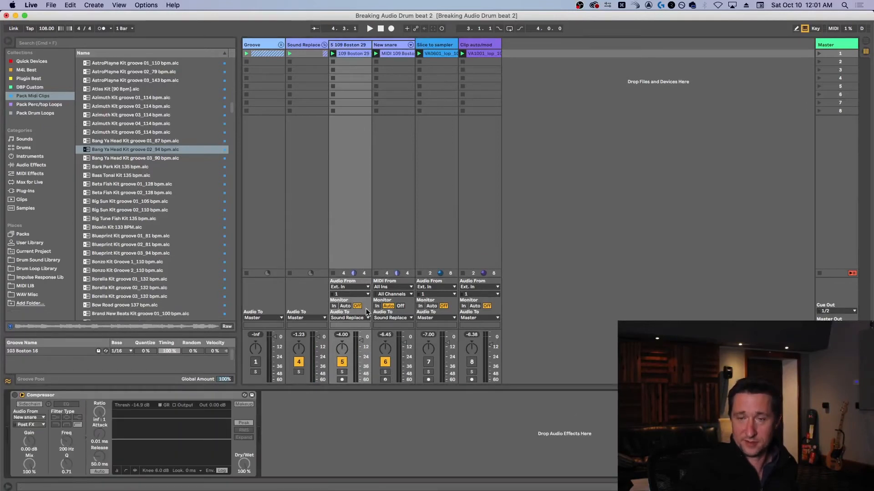
# Step: Turn on the sidechain Compressor on the 109 Boston 29 track and check the New snare device chain that feeds it
pyautogui.click(14, 395)
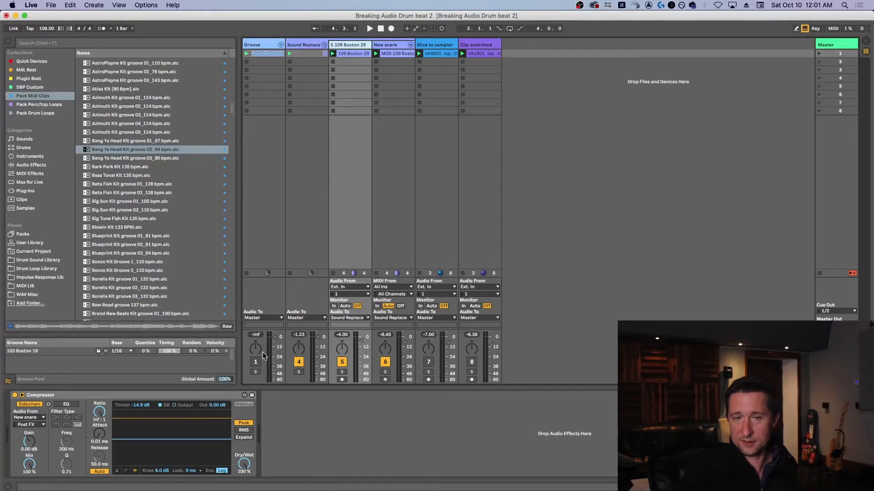
pyautogui.click(395, 47)
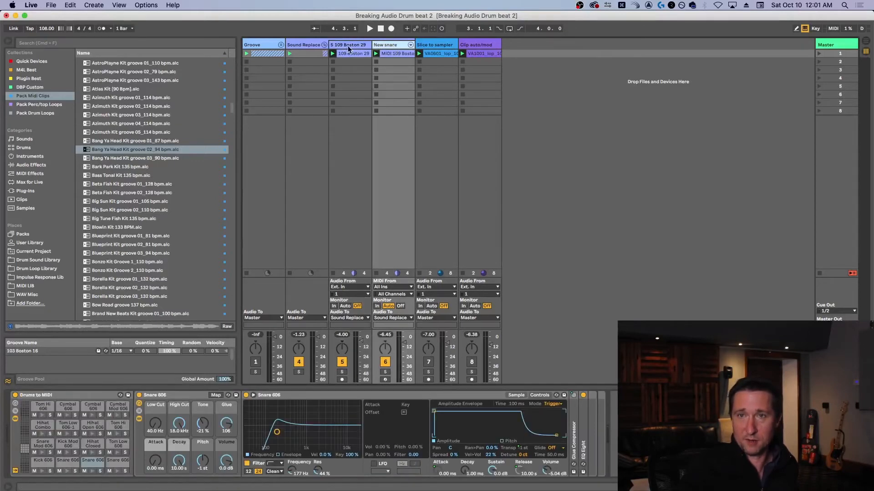
pyautogui.click(348, 48)
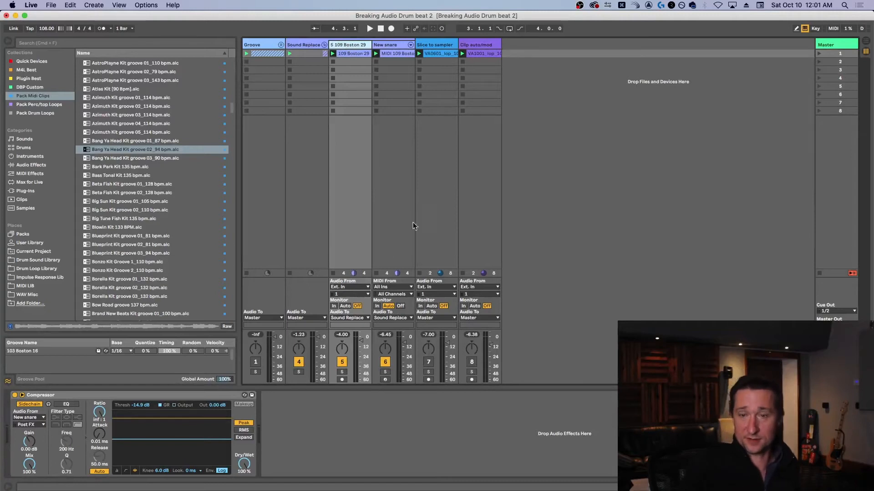
# Step: Compare playback of the 109 Boston 29 loop with the Compressor bypassed and enabled, leaving the Compressor on
pyautogui.click(14, 395)
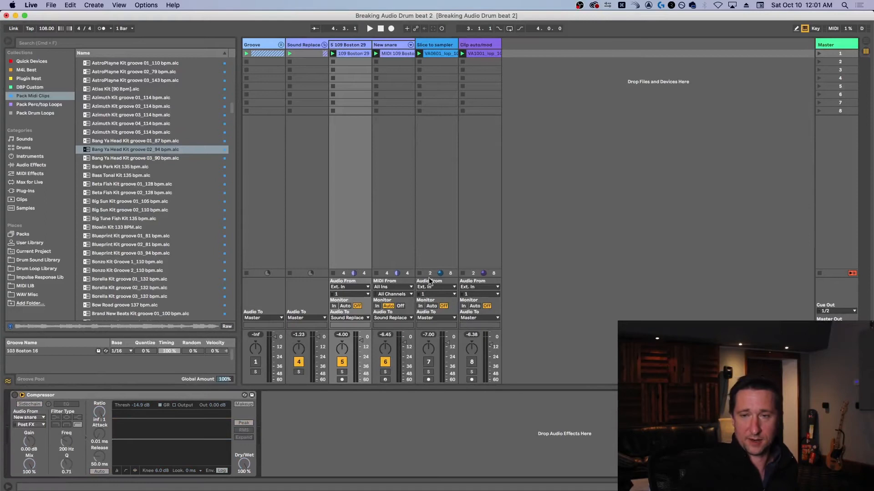
pyautogui.press('space')
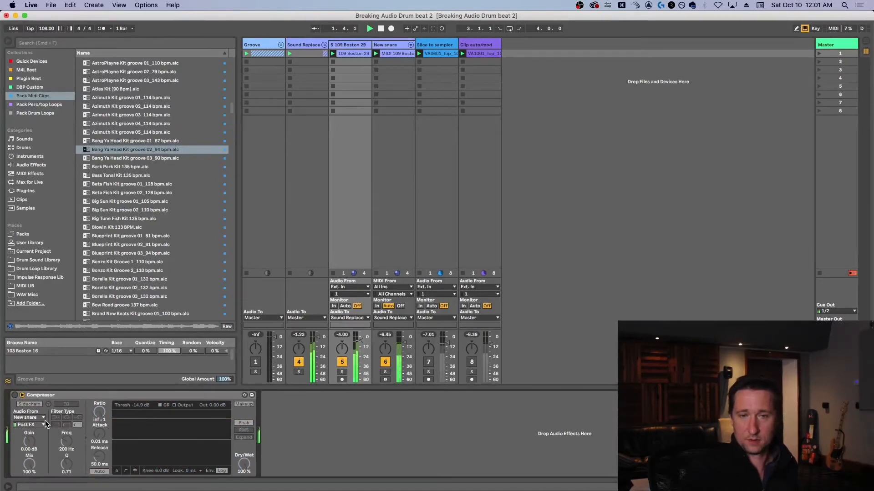
pyautogui.click(15, 395)
pyautogui.press('space')
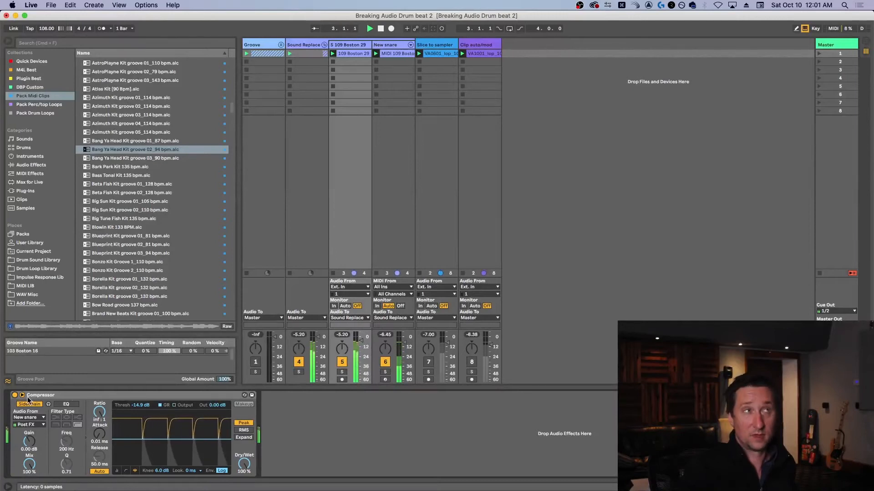
pyautogui.press('space')
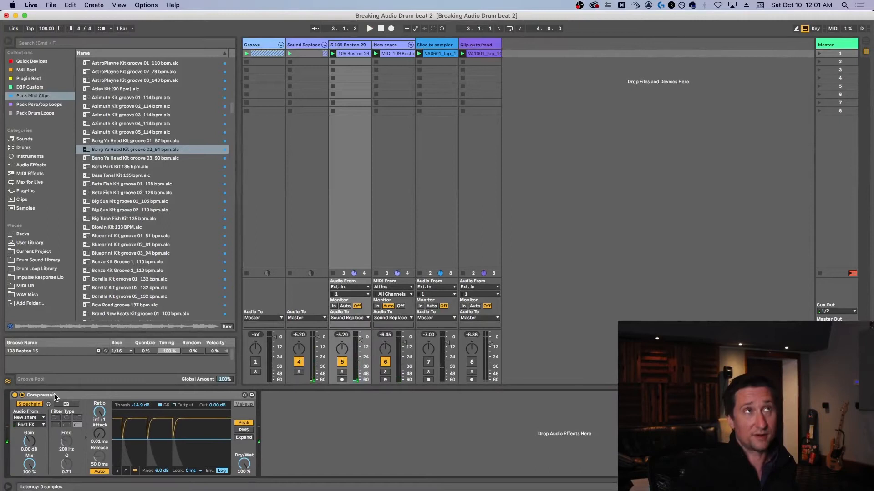
pyautogui.press('space')
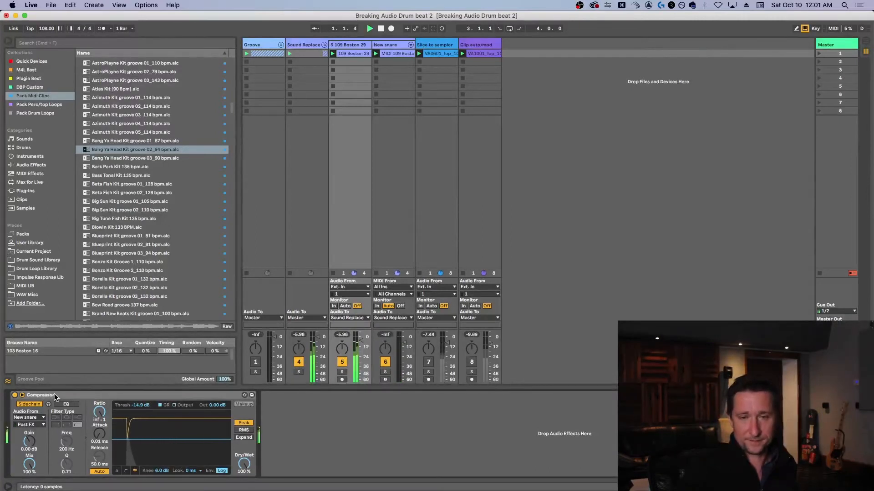
pyautogui.click(15, 398)
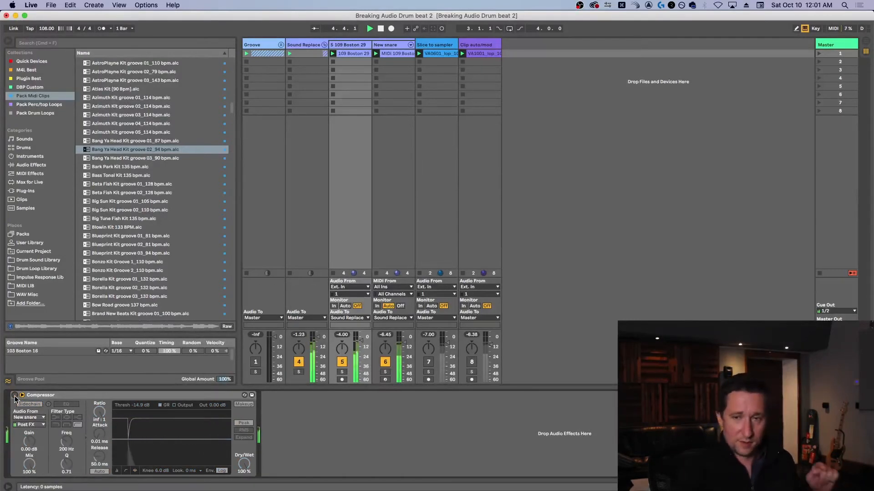
pyautogui.click(15, 395)
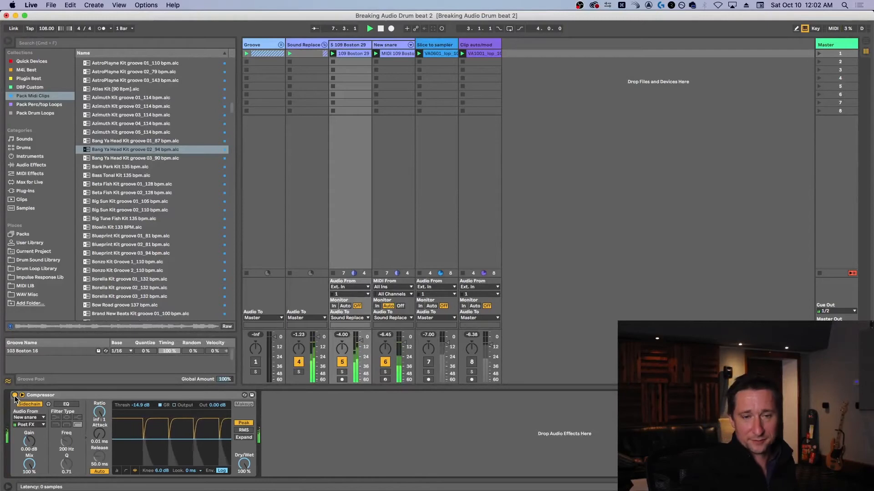
pyautogui.press('space')
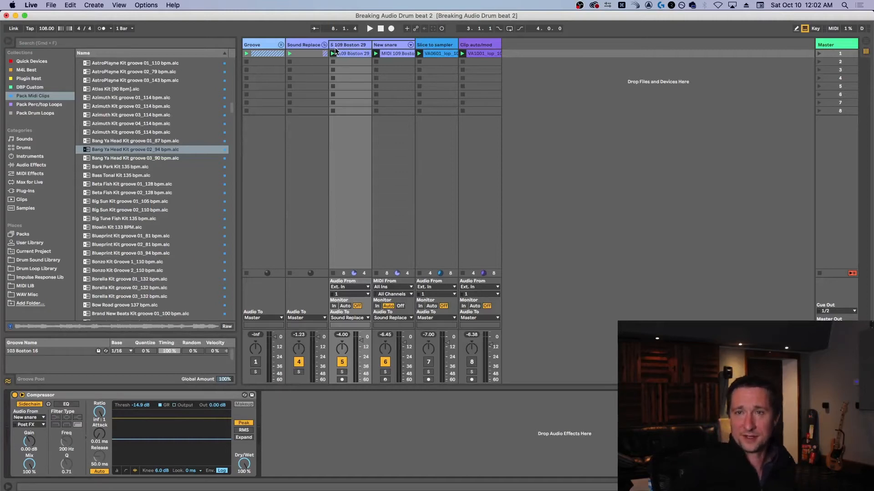
# Step: Collapse the Sound Replace group and mute it to hear the Slice to sampler loop on its own
pyautogui.press('Delete')
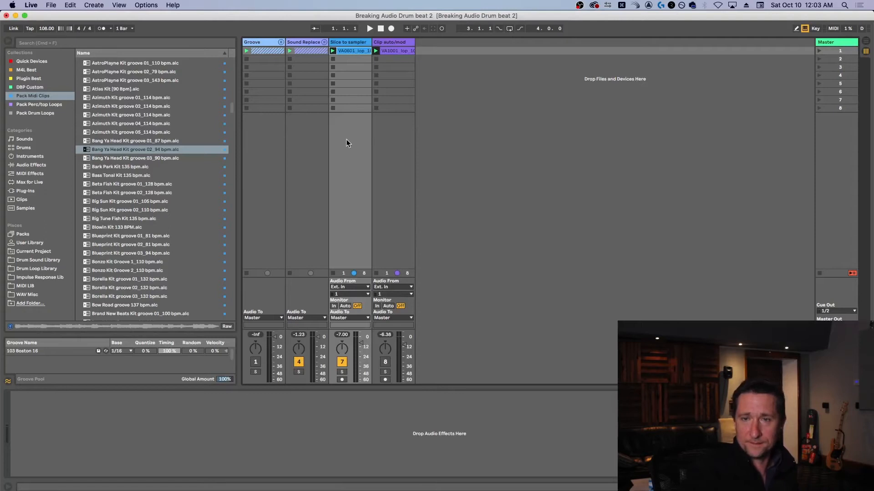
pyautogui.press('space')
pyautogui.click(299, 362)
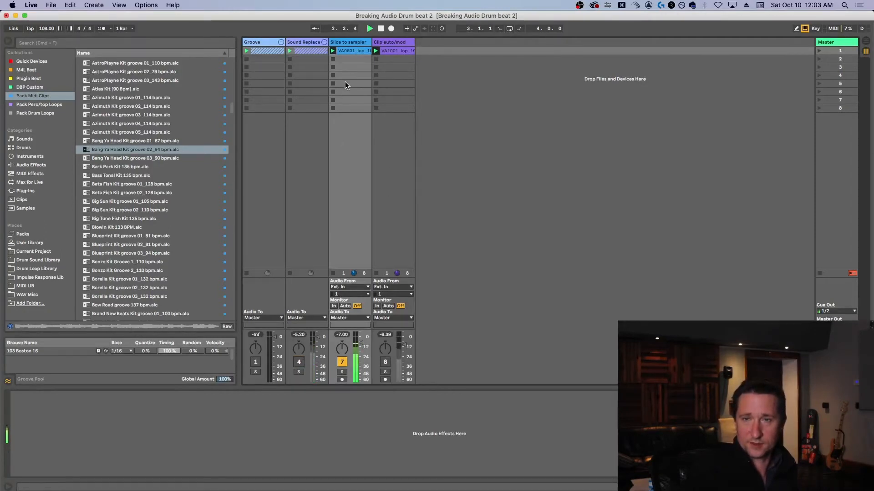
# Step: Slice the Slice to sampler clip to a new MIDI track, one slice per Transient, with the Built-in slicing preset
pyautogui.rightClick(349, 51)
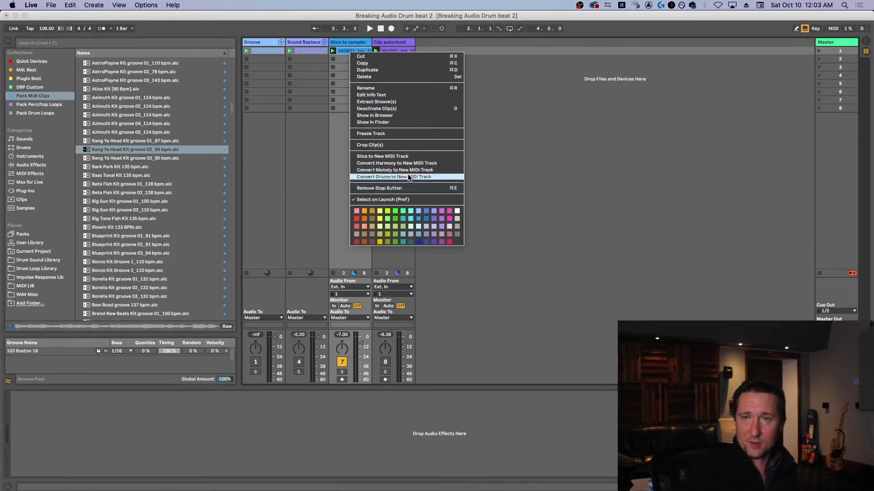
pyautogui.click(392, 157)
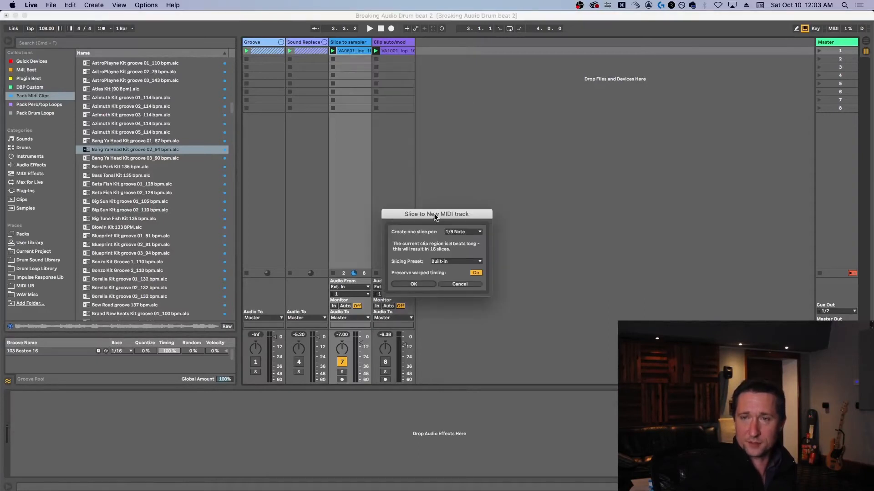
pyautogui.moveTo(434, 216); pyautogui.dragTo(447, 228)
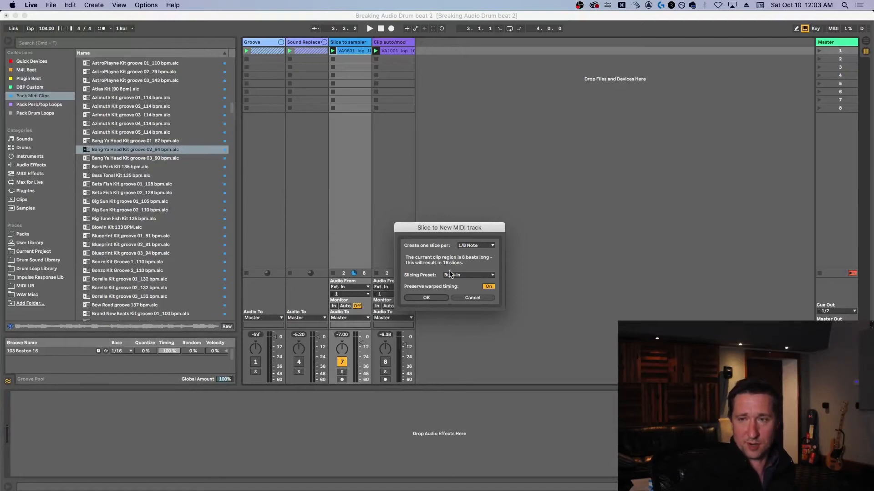
pyautogui.click(473, 249)
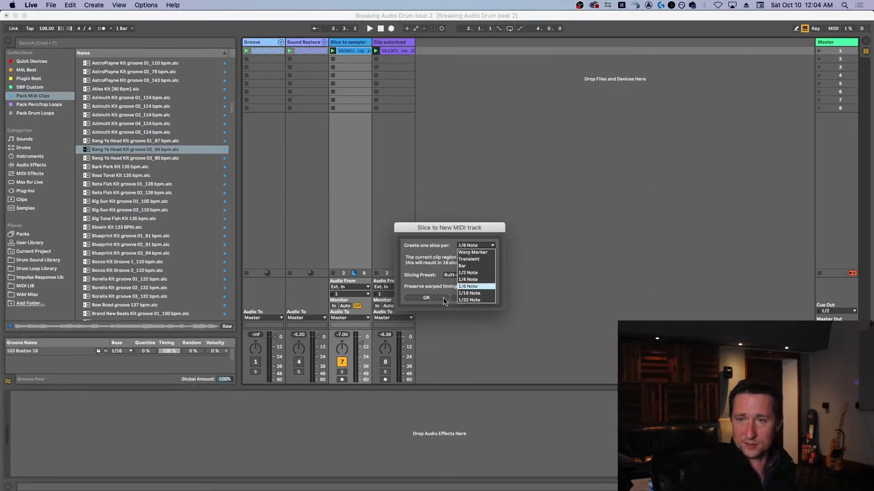
pyautogui.click(476, 260)
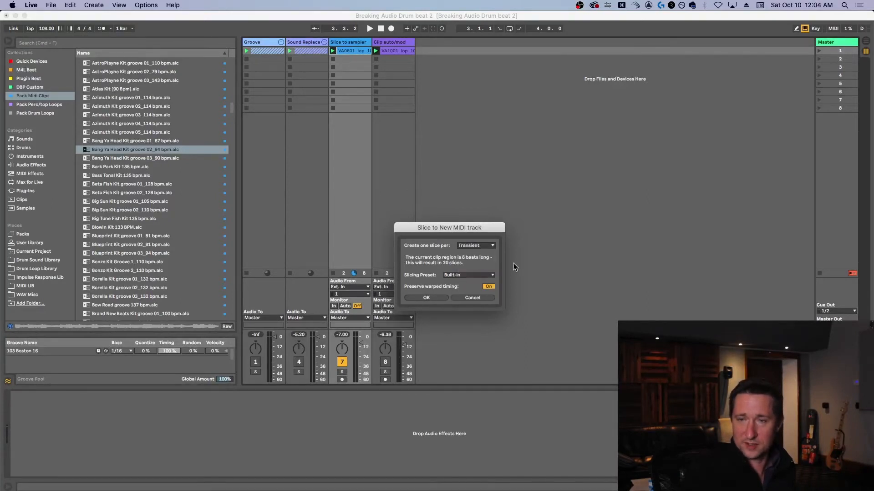
pyautogui.moveTo(451, 228); pyautogui.dragTo(463, 229)
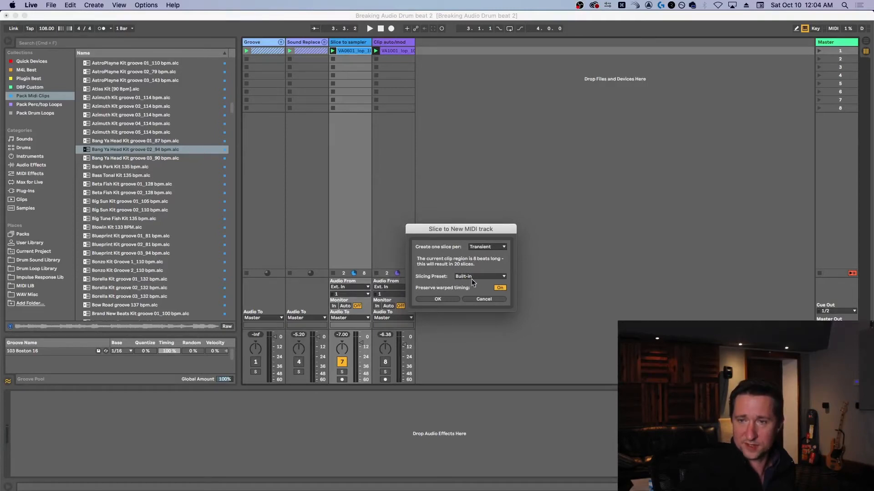
pyautogui.click(438, 300)
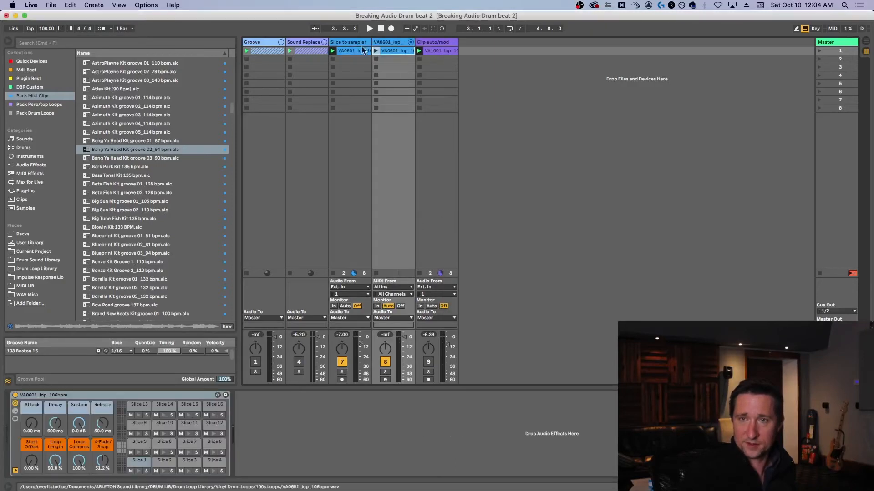
# Step: Mute the original Slice to sampler track and listen briefly to the sliced VA0601 MIDI clip
pyautogui.click(342, 362)
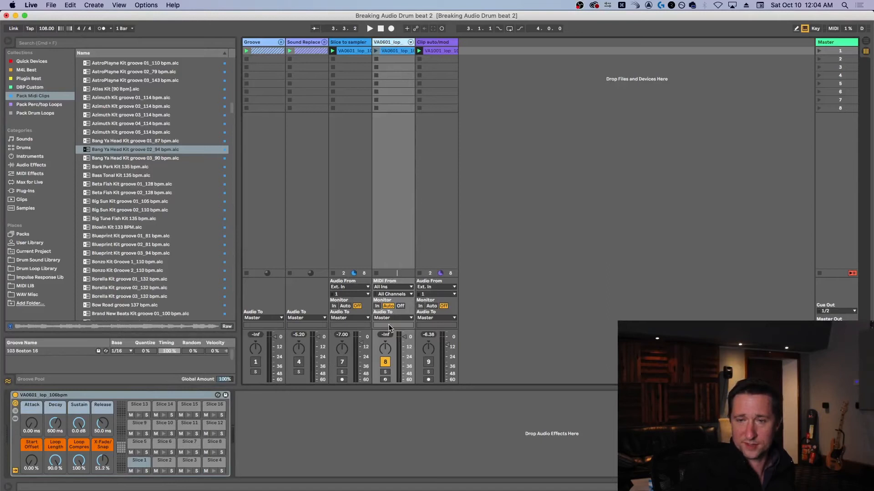
pyautogui.click(375, 51)
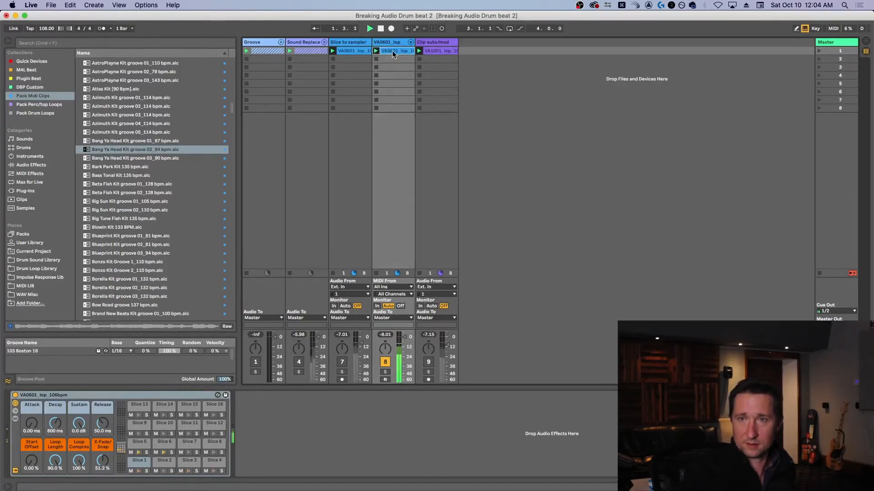
pyautogui.press('space')
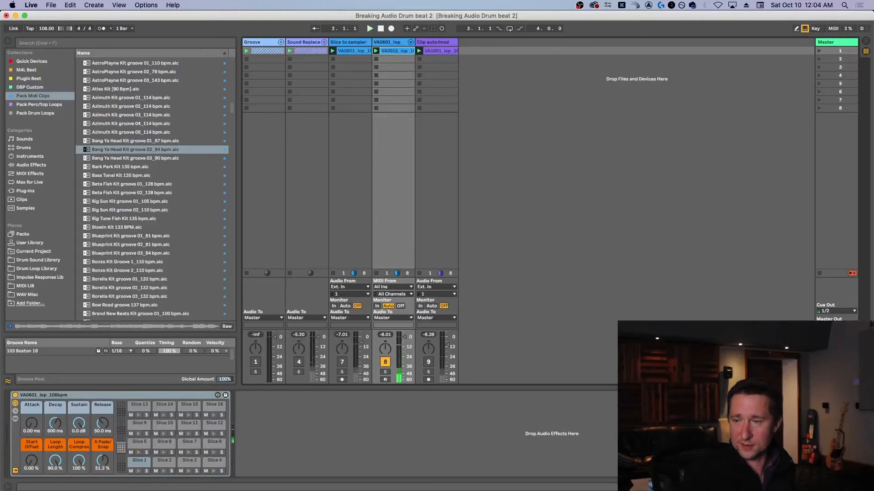
# Step: Arm the sliced VA0601 track and examine its drum rack's slice pads and macro controls
pyautogui.click(728, 487)
pyautogui.moveTo(614, 378); pyautogui.dragTo(536, 336)
pyautogui.hotkey('shift', 'Tab')
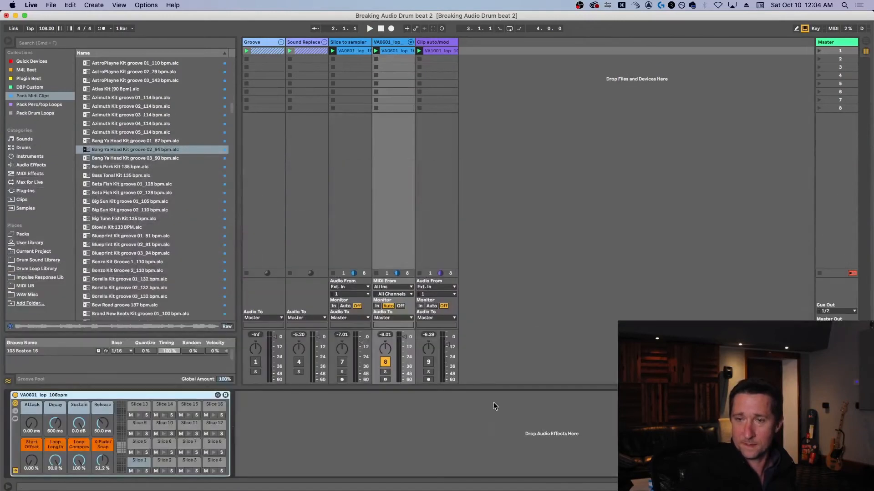
pyautogui.click(385, 380)
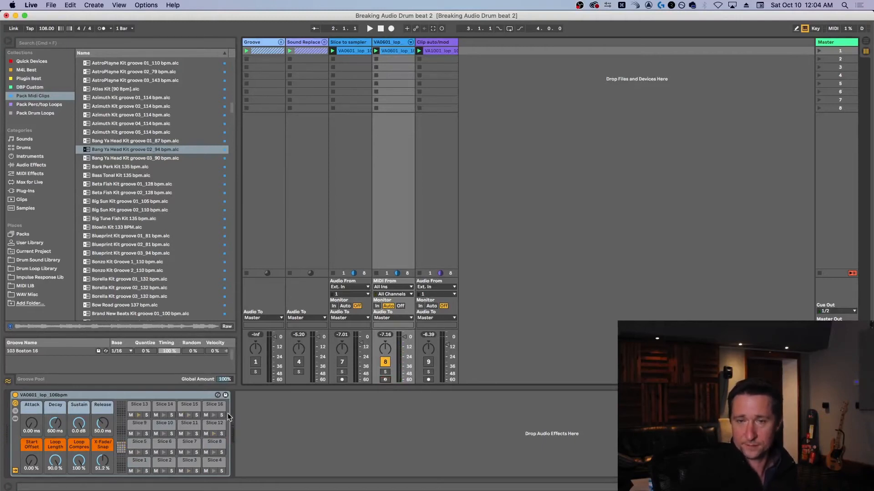
pyautogui.click(390, 42)
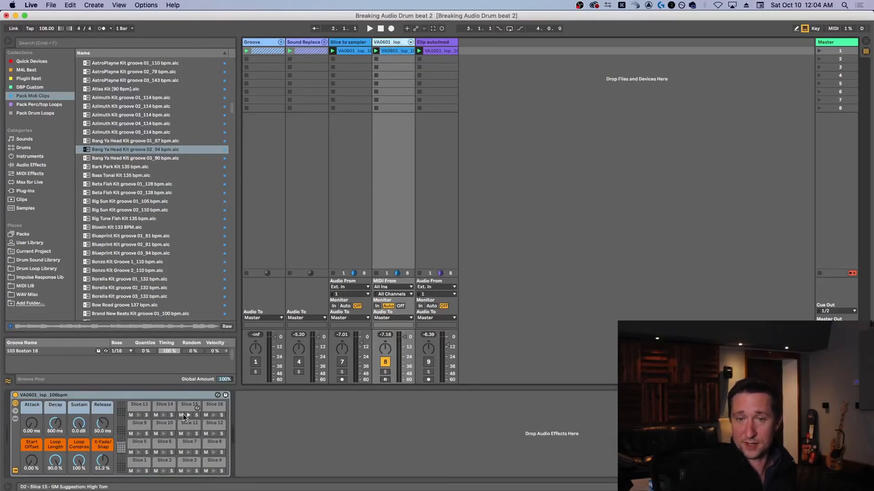
pyautogui.click(157, 395)
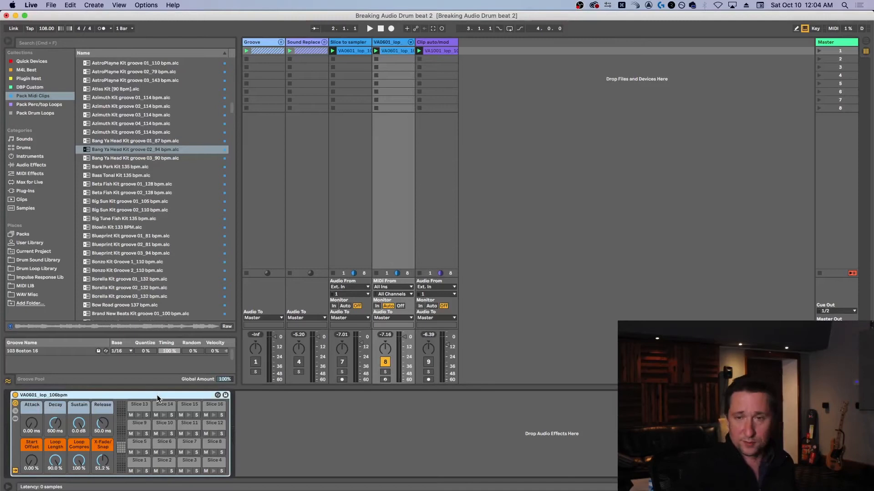
# Step: Delete the transient-sliced track and slice the Slice to sampler clip again per 1/16 Note with the Slice to Sampler preset
pyautogui.click(391, 44)
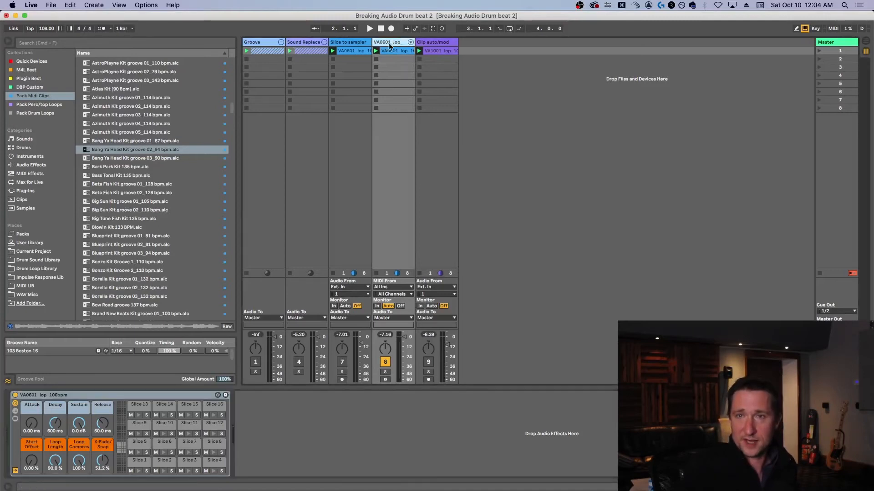
pyautogui.press('Delete')
pyautogui.rightClick(350, 49)
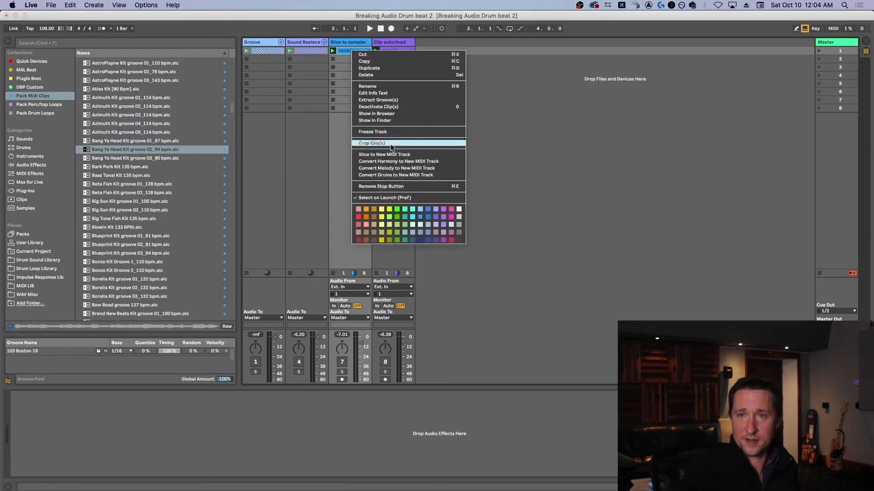
pyautogui.click(407, 155)
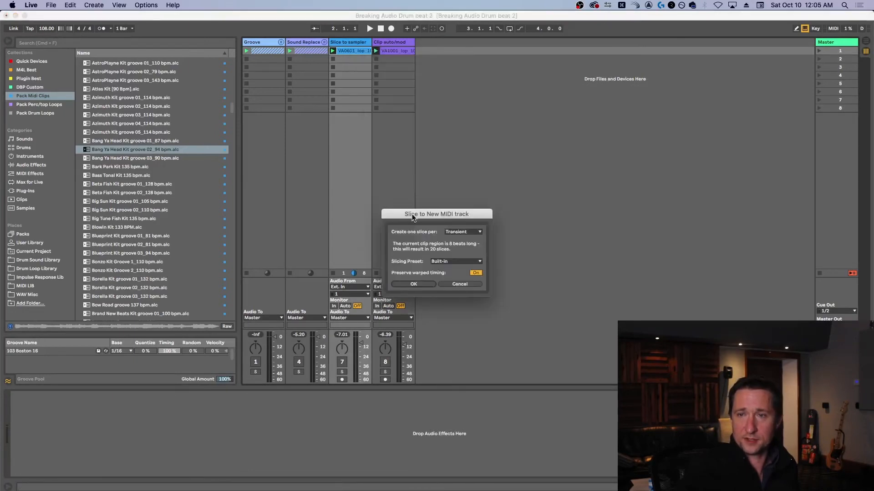
pyautogui.click(467, 232)
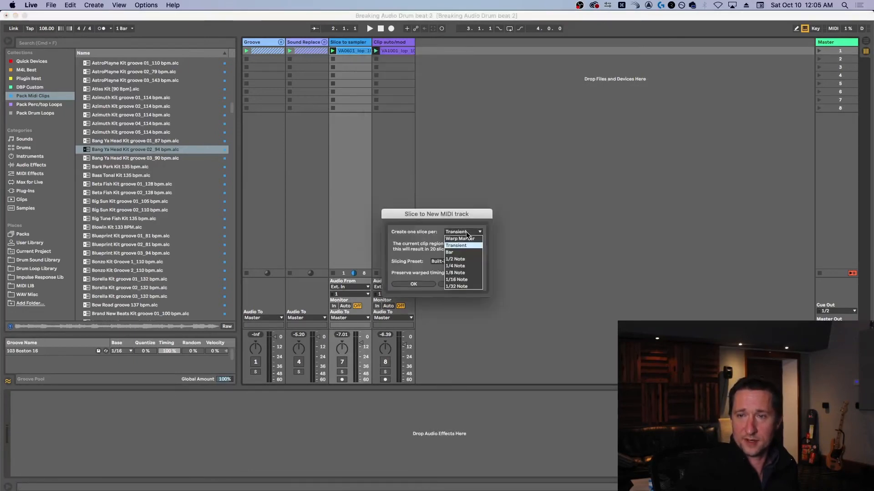
pyautogui.click(466, 280)
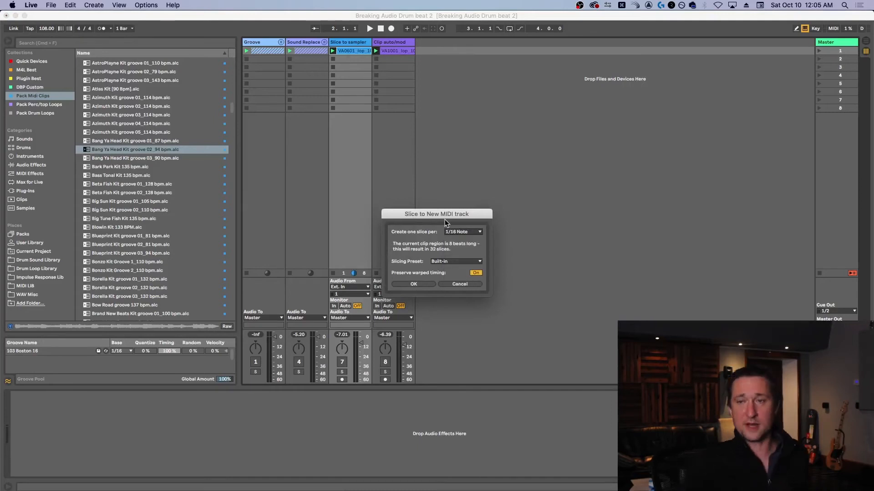
pyautogui.click(454, 262)
pyautogui.click(457, 273)
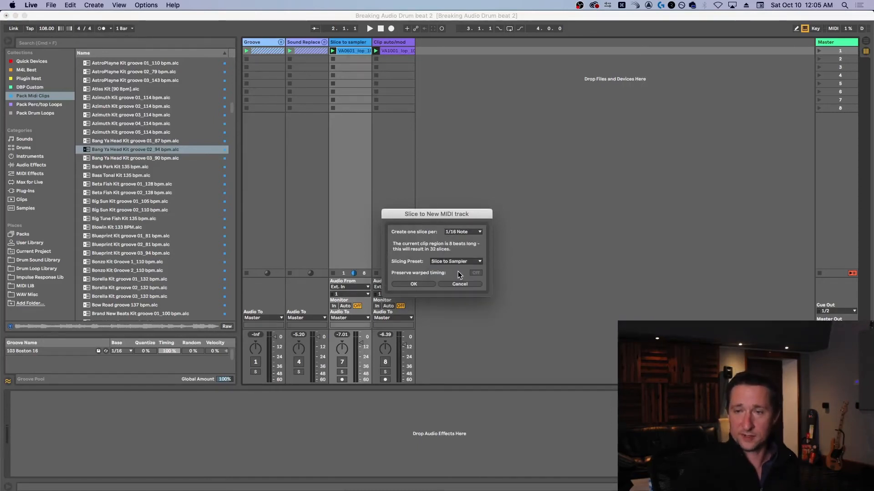
pyautogui.click(413, 284)
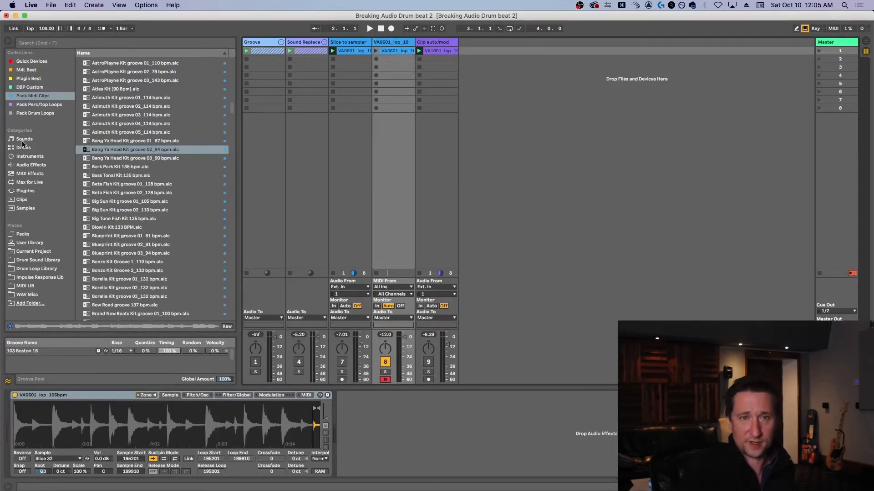
# Step: Add the Arpeggiator MIDI effect in front of the Sampler on the sliced VA0601 track
pyautogui.click(33, 165)
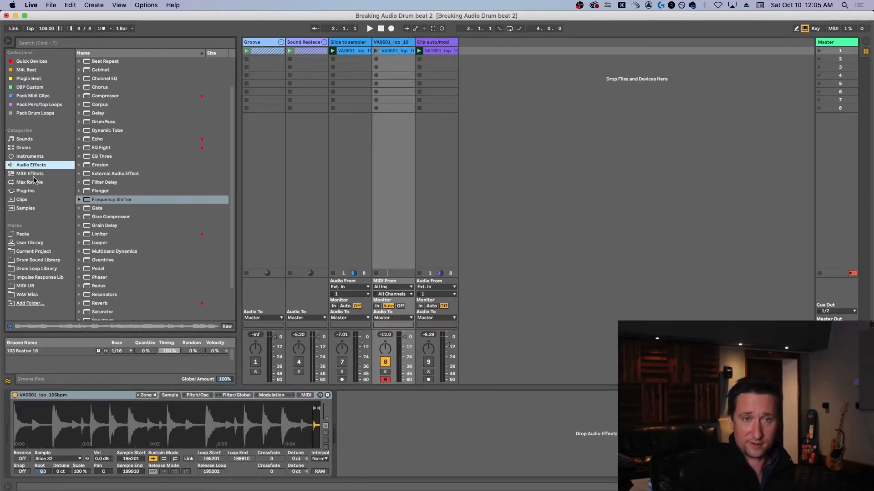
pyautogui.click(38, 176)
pyautogui.moveTo(106, 63); pyautogui.dragTo(163, 66)
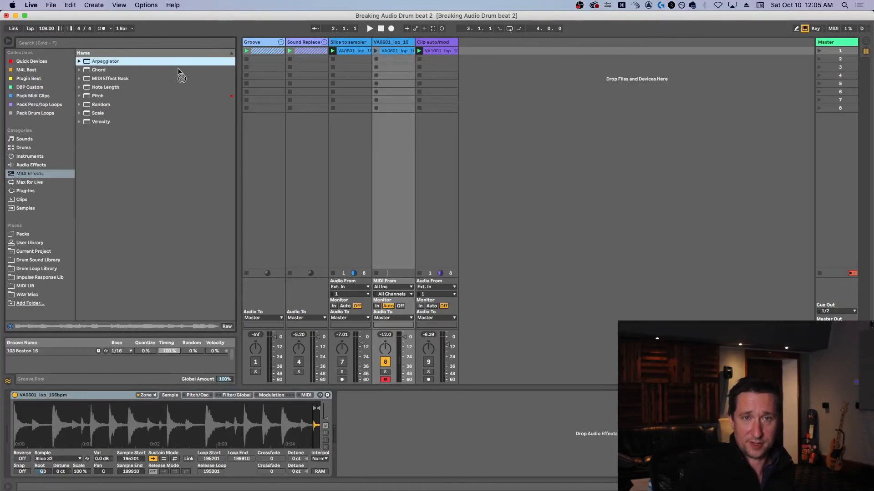
pyautogui.moveTo(32, 366); pyautogui.dragTo(29, 410)
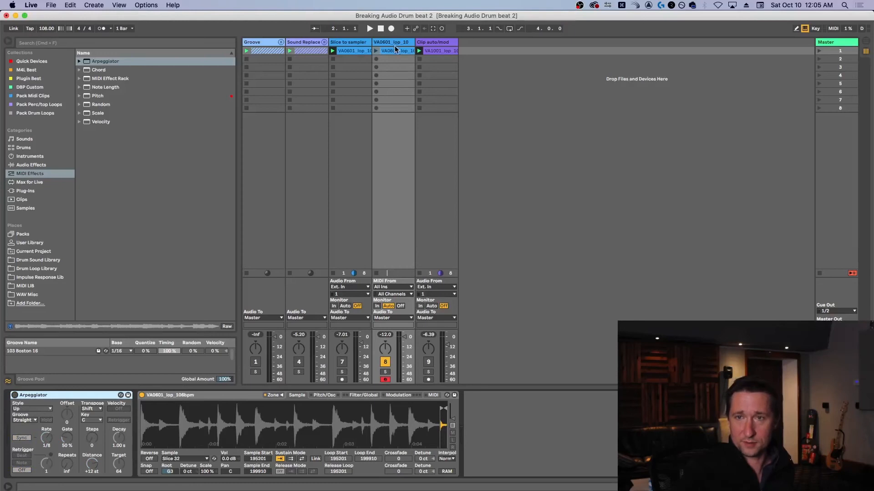
# Step: Play the sliced VA0601 clip and examine its notes from C1 upward in an enlarged piano roll before returning to the track's devices
pyautogui.click(375, 53)
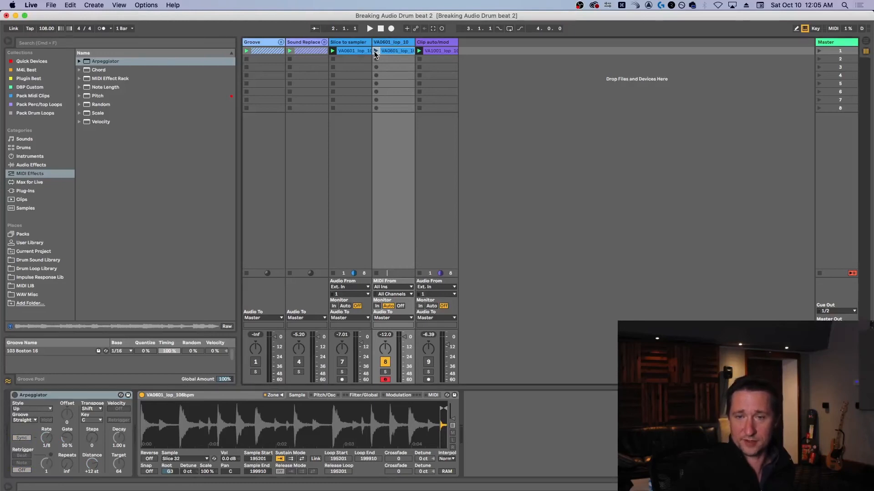
pyautogui.click(375, 51)
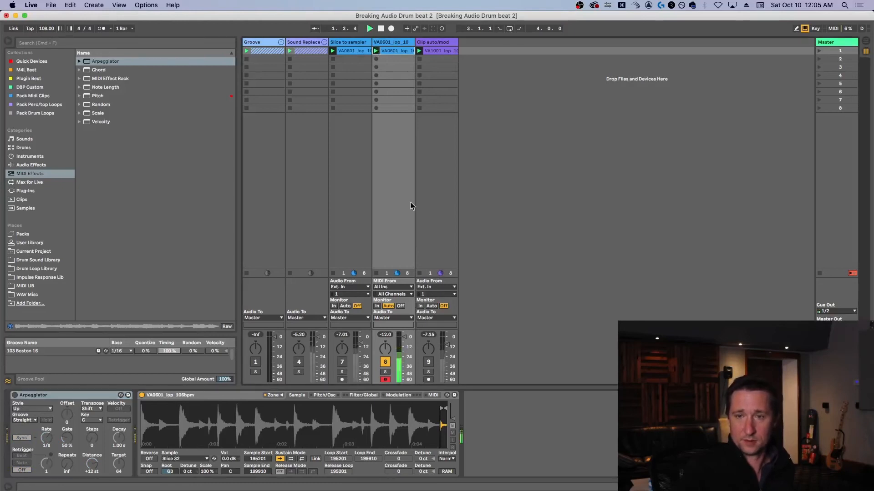
pyautogui.hotkey('shift', 'Tab')
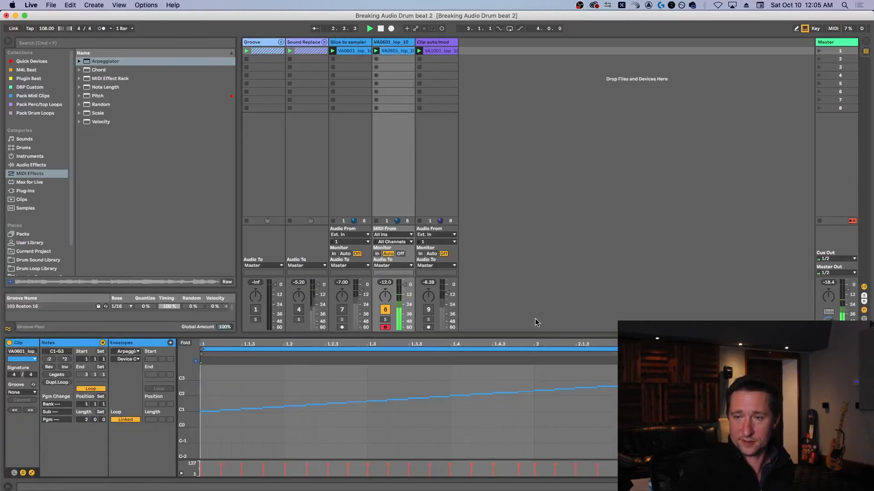
pyautogui.moveTo(539, 334); pyautogui.dragTo(540, 103)
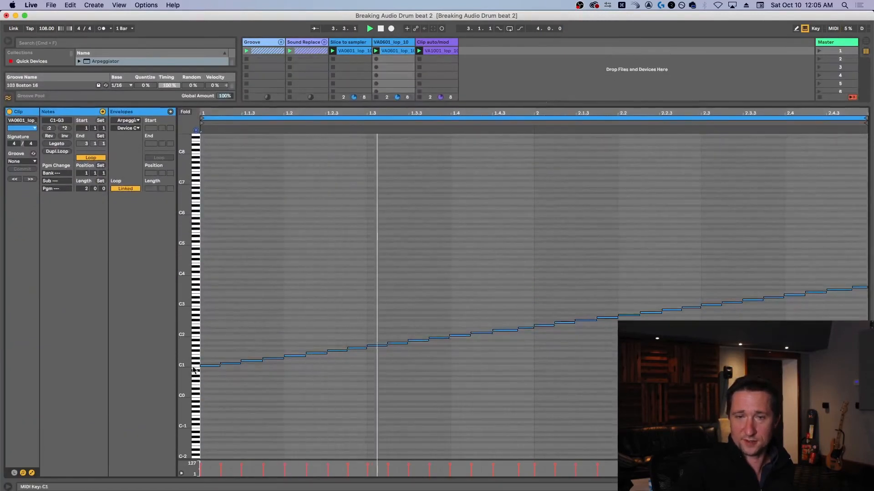
pyautogui.moveTo(180, 361); pyautogui.dragTo(201, 376)
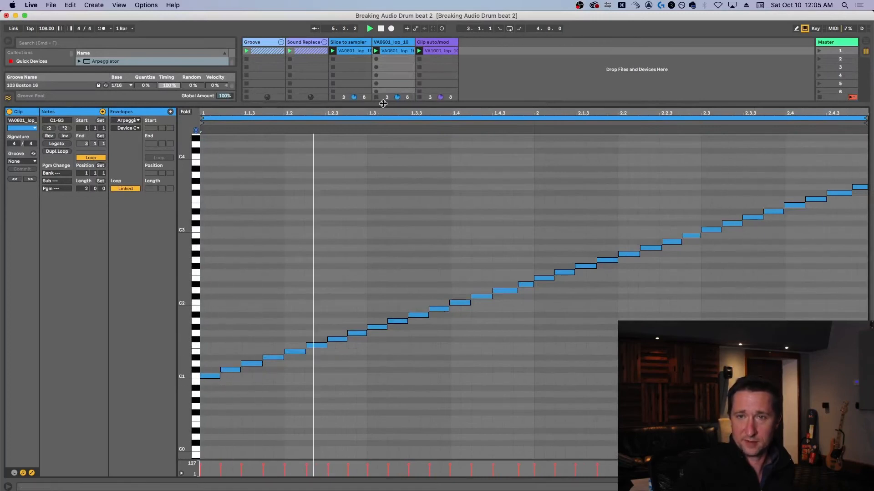
pyautogui.moveTo(384, 103); pyautogui.dragTo(388, 412)
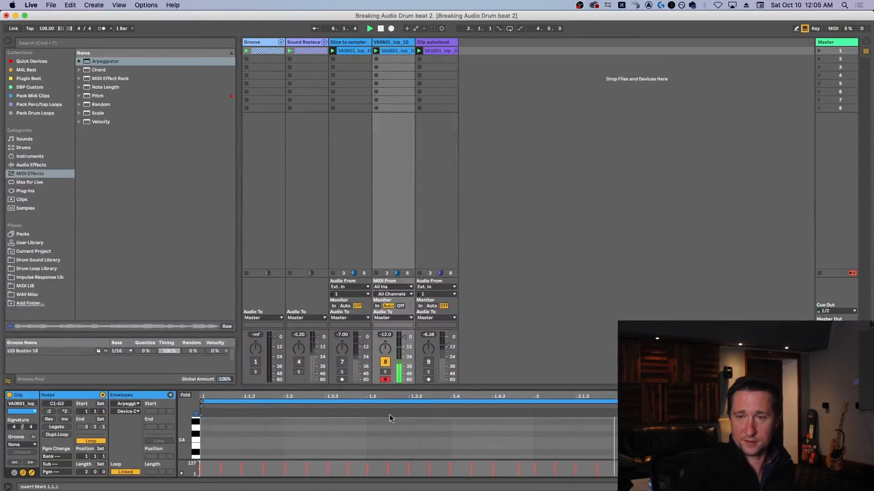
pyautogui.doubleClick(394, 41)
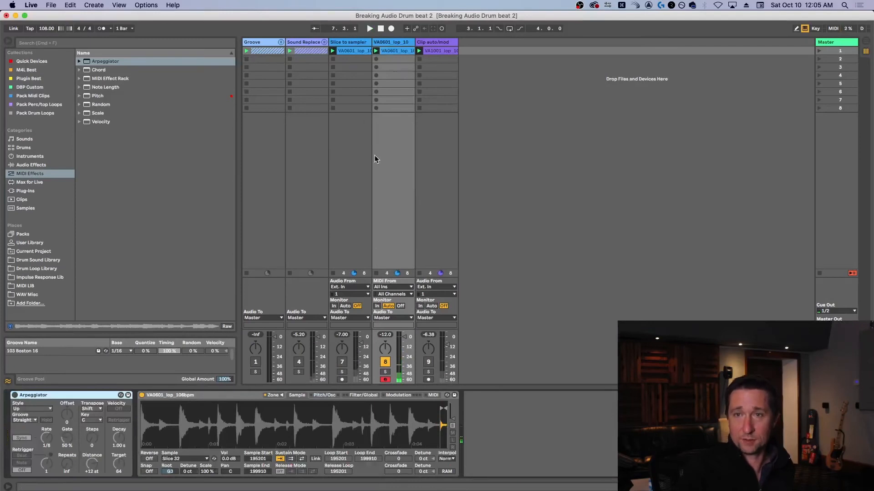
# Step: Turn on the Arpeggiator with a 1/16 rate and 102 % gate, and look through its style options
pyautogui.click(14, 395)
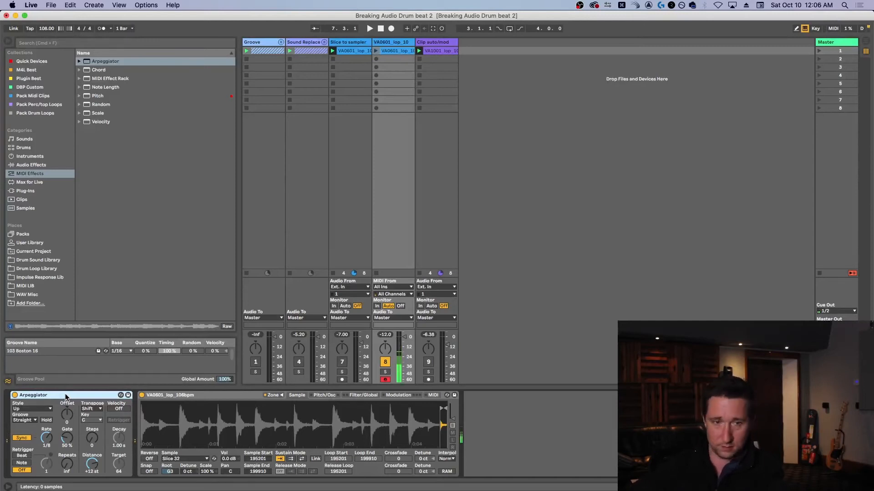
pyautogui.moveTo(65, 440); pyautogui.dragTo(65, 430)
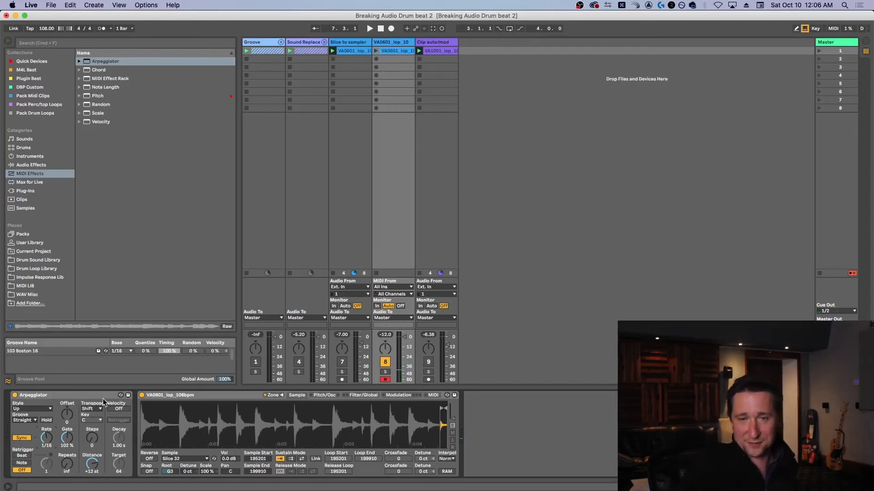
pyautogui.click(36, 410)
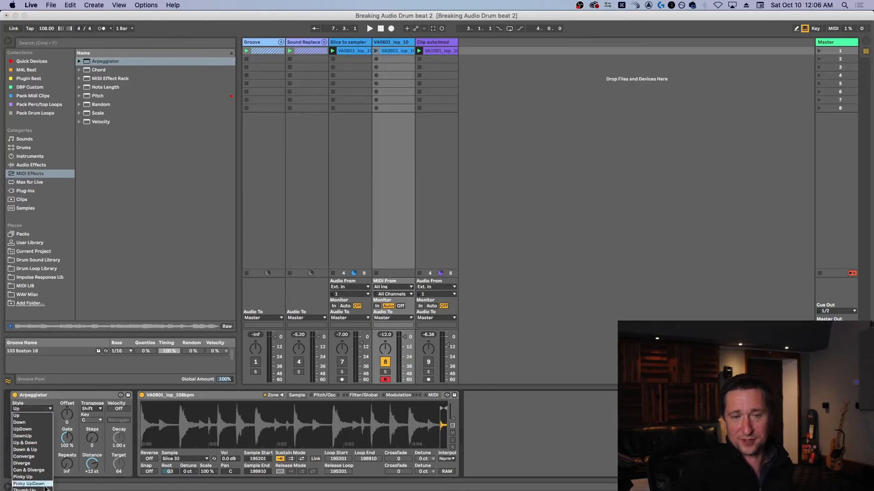
pyautogui.click(86, 398)
pyautogui.click(86, 399)
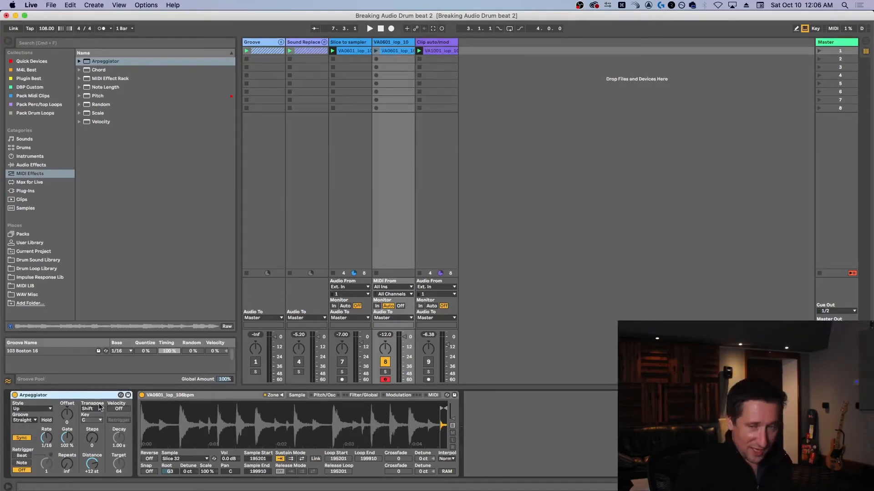
# Step: Delete the sliced VA0601 track and show the Clip Volume envelope of the Clip auto/mod clip
pyautogui.rightClick(396, 43)
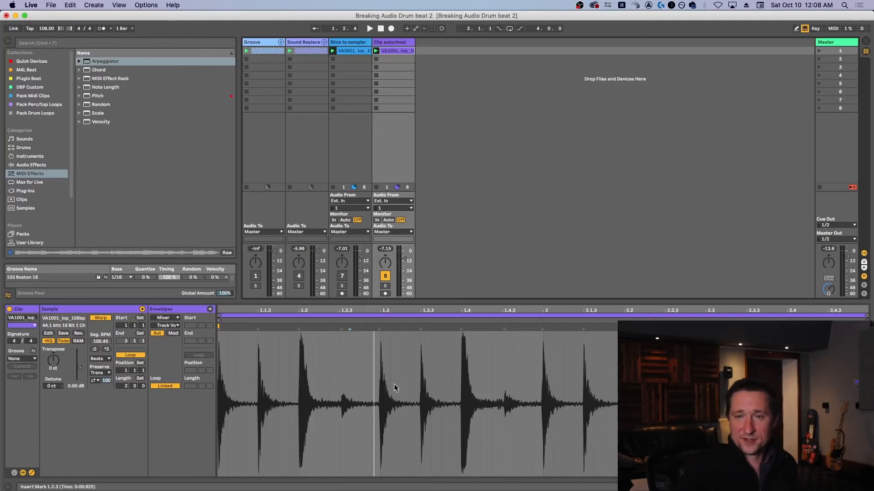
pyautogui.moveTo(423, 302); pyautogui.dragTo(424, 291)
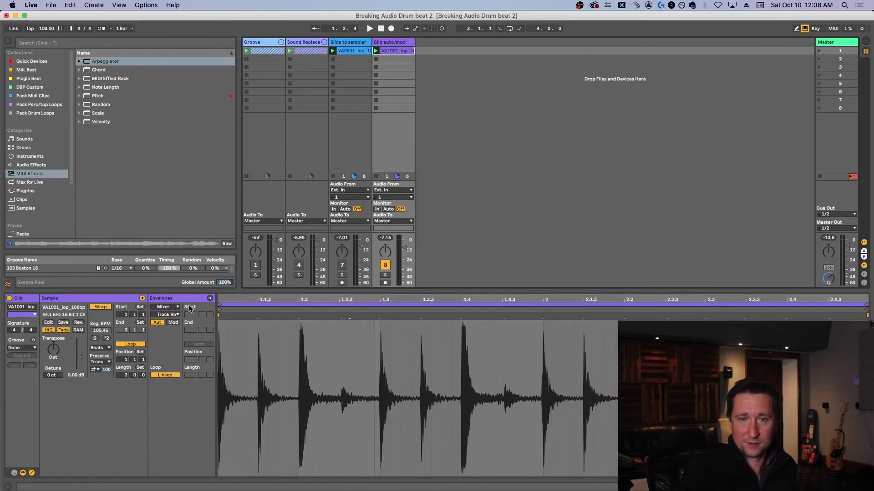
pyautogui.click(32, 473)
pyautogui.click(32, 474)
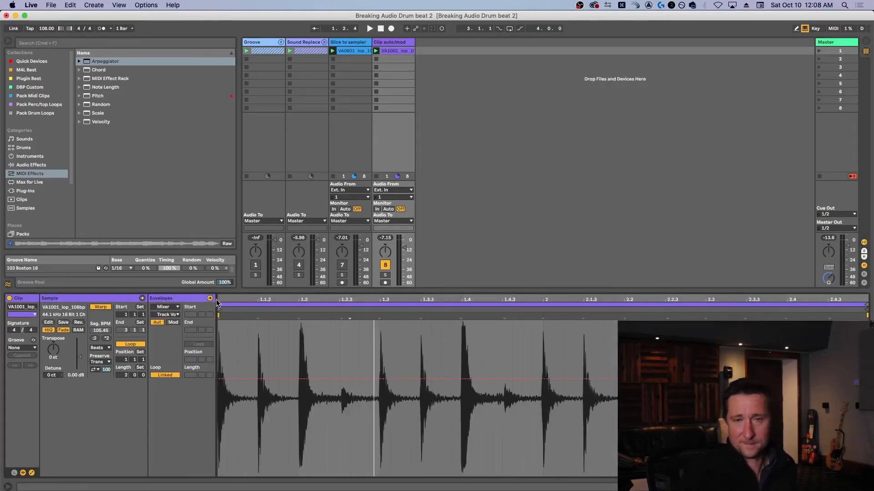
pyautogui.click(163, 308)
pyautogui.click(190, 315)
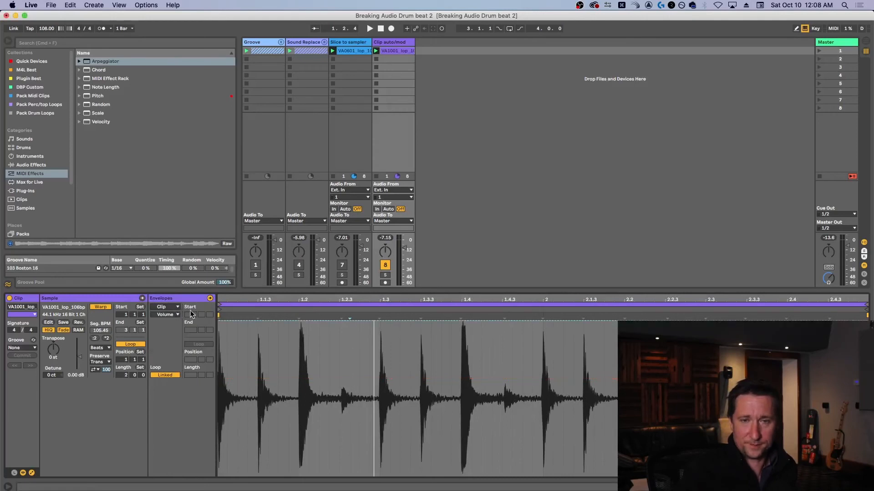
pyautogui.click(175, 315)
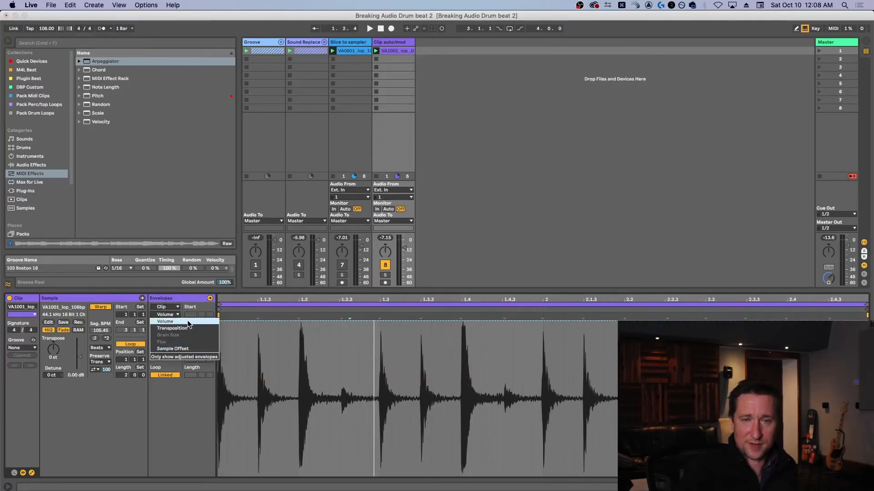
pyautogui.click(188, 322)
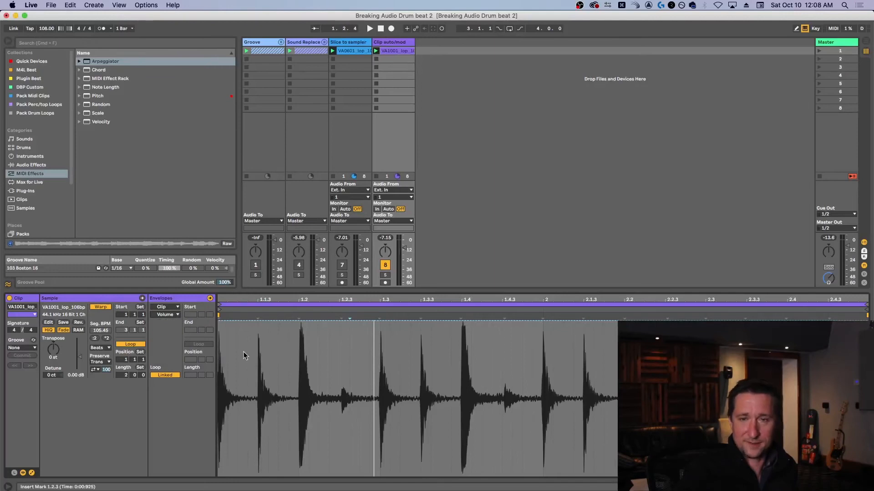
# Step: Audition a volume envelope dip between 1.2.1 and 1.2.3 and return the envelope to full level
pyautogui.press('space')
pyautogui.moveTo(298, 330); pyautogui.dragTo(325, 366)
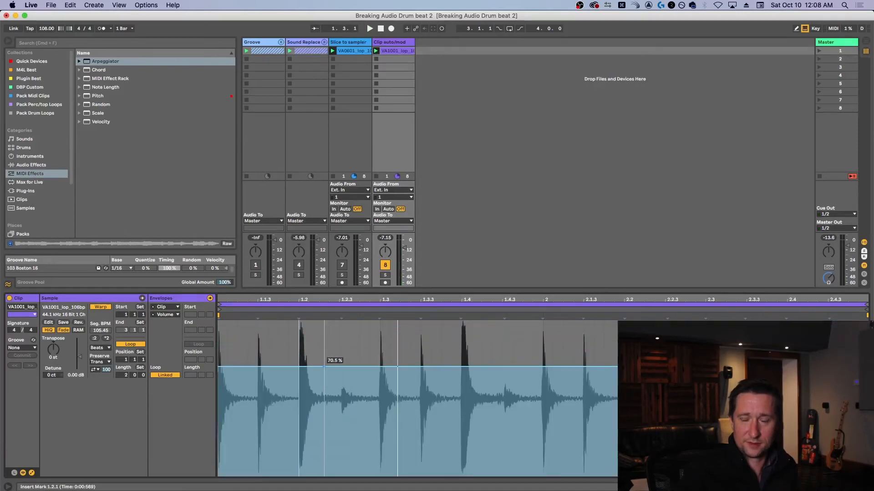
pyautogui.press('super+z')
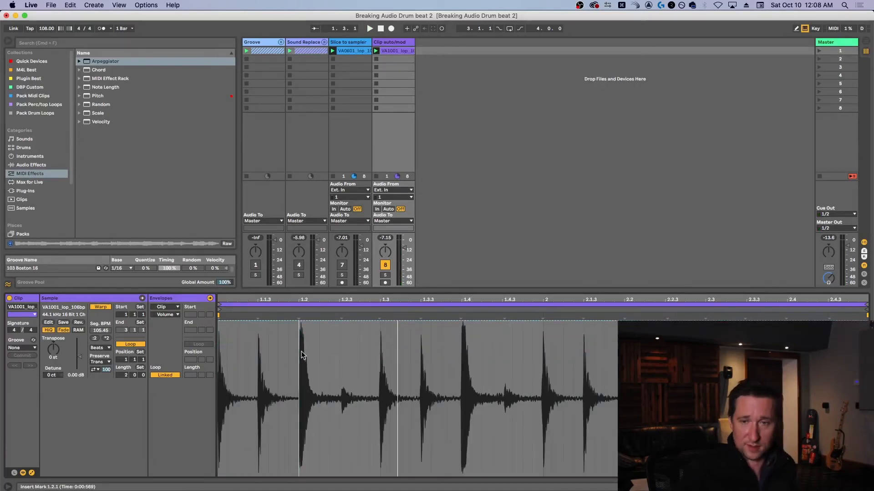
pyautogui.moveTo(299, 335); pyautogui.dragTo(321, 436)
pyautogui.press('space')
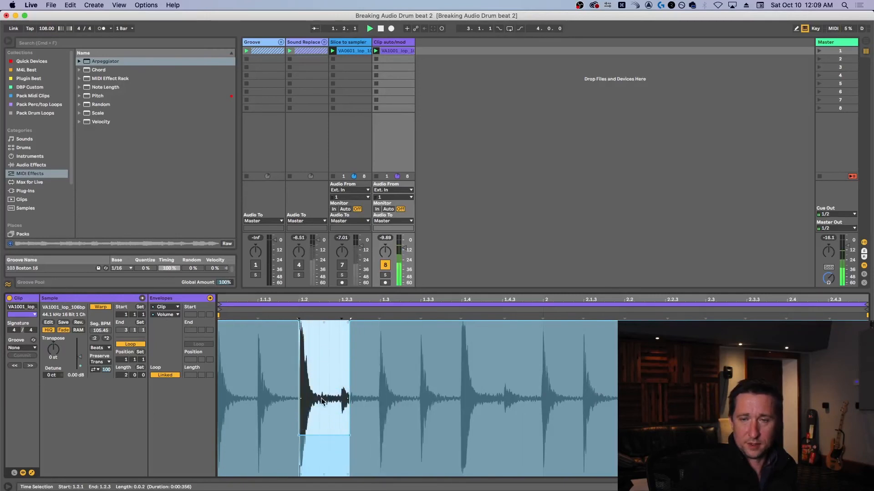
pyautogui.click(401, 367)
pyautogui.moveTo(322, 435); pyautogui.dragTo(360, 321)
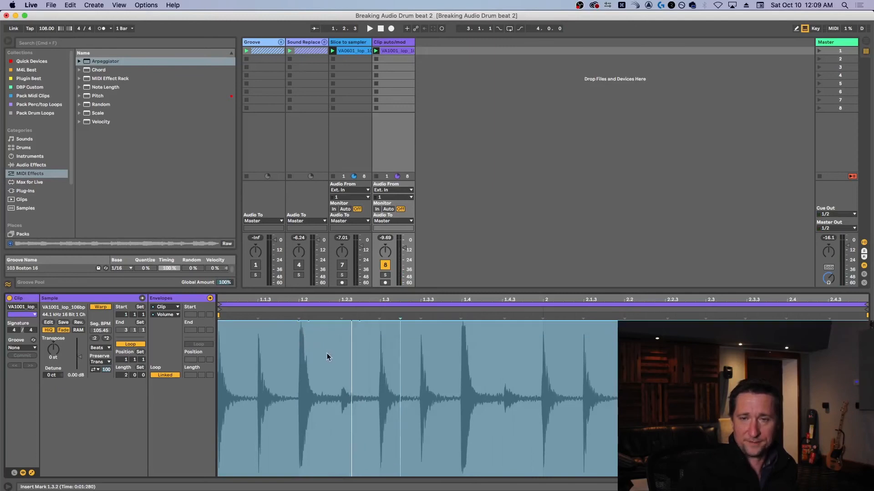
# Step: Try a volume dip made of breakpoints, sloping down from before beat 1.2 to about 1.2.3, and undo it
pyautogui.click(251, 321)
pyautogui.moveTo(273, 322); pyautogui.dragTo(339, 387)
pyautogui.click(370, 398)
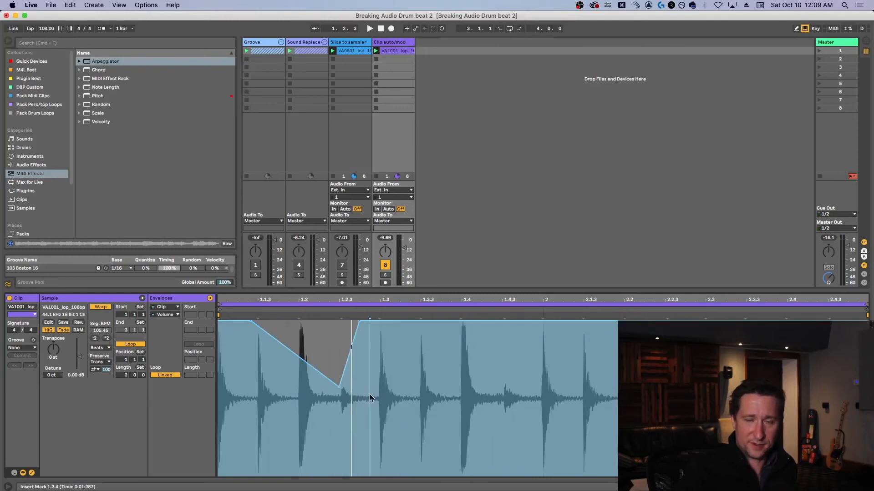
pyautogui.press('super+z')
# Step: Insert a sine shape into the volume envelope between 1.1.3 and 1.3.1 and duplicate it twice
pyautogui.click(286, 381)
pyautogui.moveTo(270, 395); pyautogui.dragTo(377, 389)
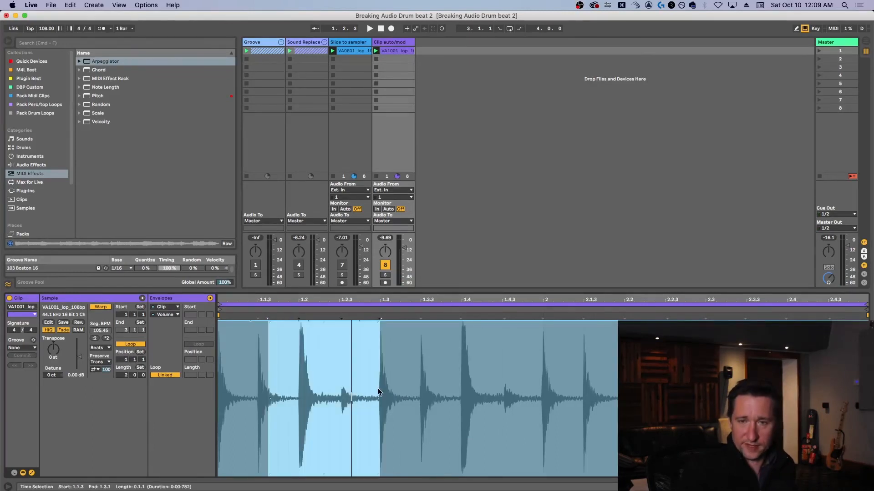
pyautogui.rightClick(309, 390)
pyautogui.click(322, 376)
pyautogui.press('super+d')
pyautogui.press('super+d')
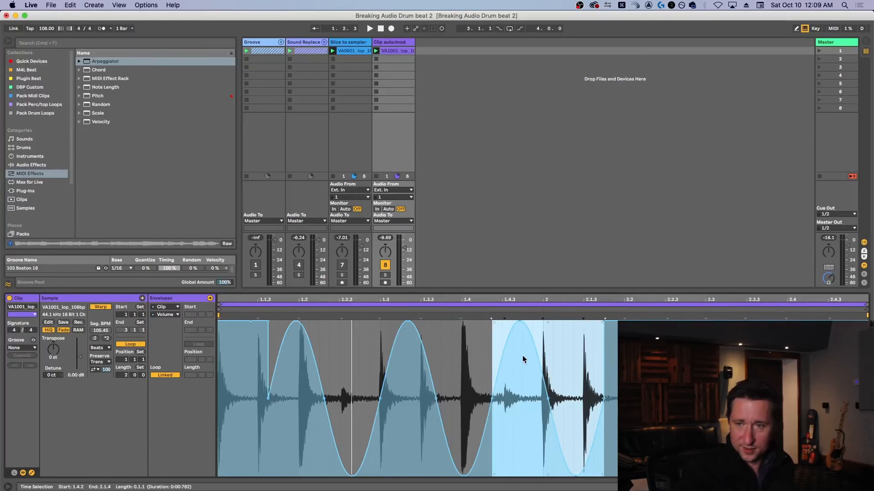
# Step: Reshape the last sine copy between 1.4.2 and 2.1.4 by stretching, skewing and reducing its height
pyautogui.moveTo(604, 365); pyautogui.dragTo(462, 372)
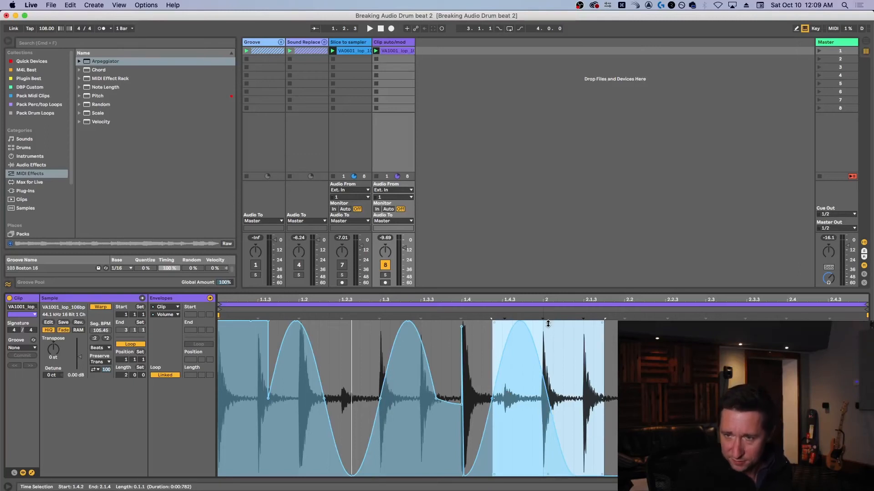
pyautogui.moveTo(548, 323); pyautogui.dragTo(548, 362)
pyautogui.moveTo(494, 323); pyautogui.dragTo(494, 348)
pyautogui.moveTo(547, 323); pyautogui.dragTo(547, 456)
pyautogui.moveTo(548, 415); pyautogui.dragTo(602, 381)
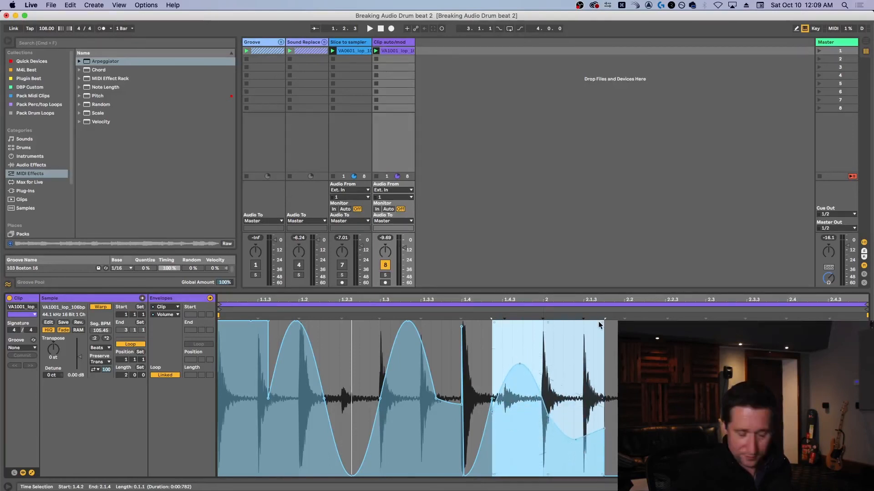
# Step: Compress the selected envelope shape into a short section around beat 2 and duplicate it three times
pyautogui.moveTo(603, 320); pyautogui.dragTo(563, 321)
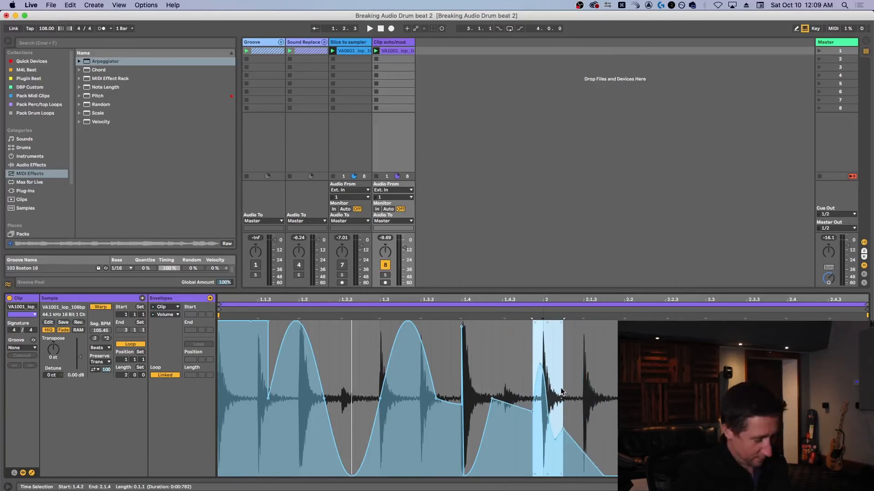
pyautogui.press('super+d')
pyautogui.press('super+d')
pyautogui.press('super+d')
# Step: Select the run of compressed envelope shapes around bar 2 and scale down their height together
pyautogui.moveTo(666, 387); pyautogui.dragTo(533, 390)
pyautogui.moveTo(610, 324); pyautogui.dragTo(609, 323)
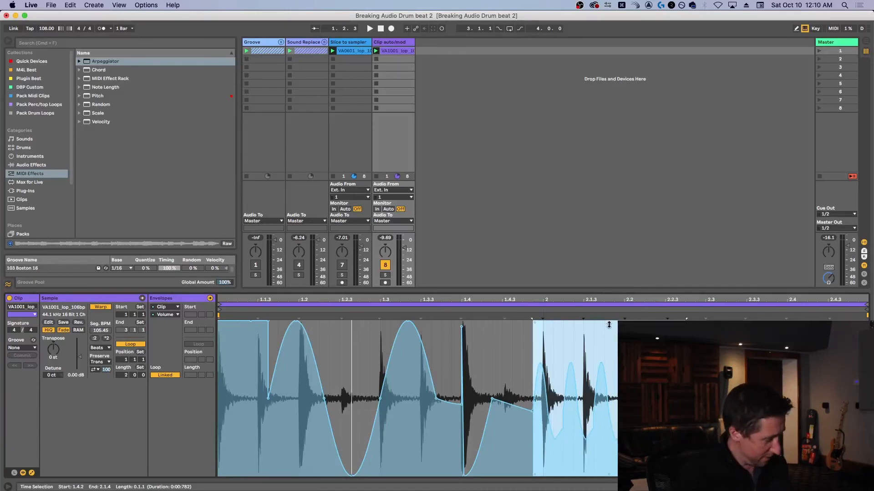
pyautogui.moveTo(609, 323); pyautogui.dragTo(608, 356)
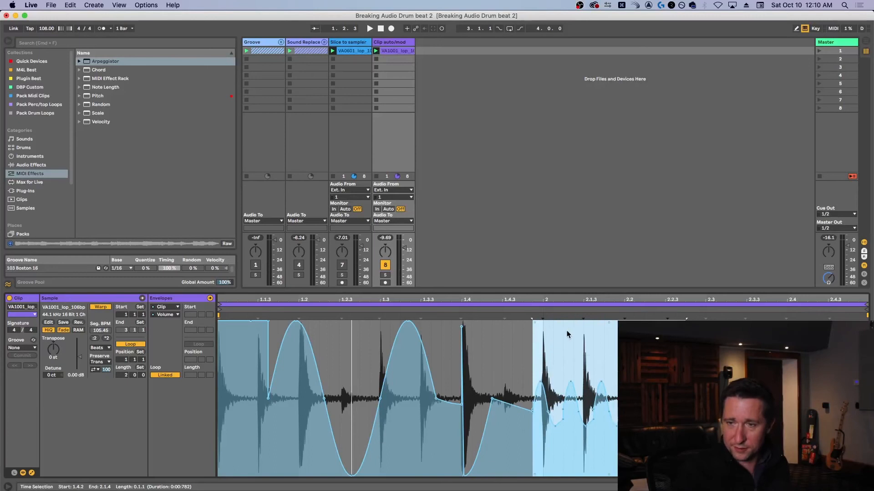
# Step: Listen to the clip with the shaped volume envelope and clear the envelope
pyautogui.click(481, 373)
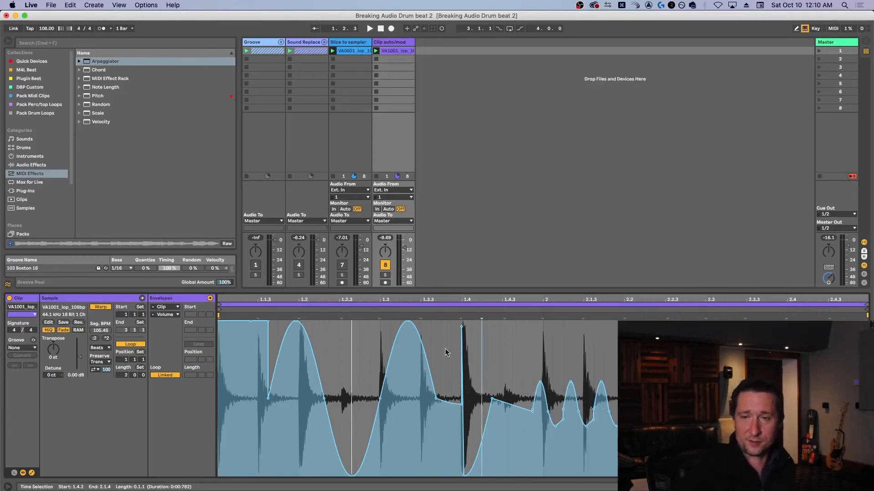
pyautogui.press('space')
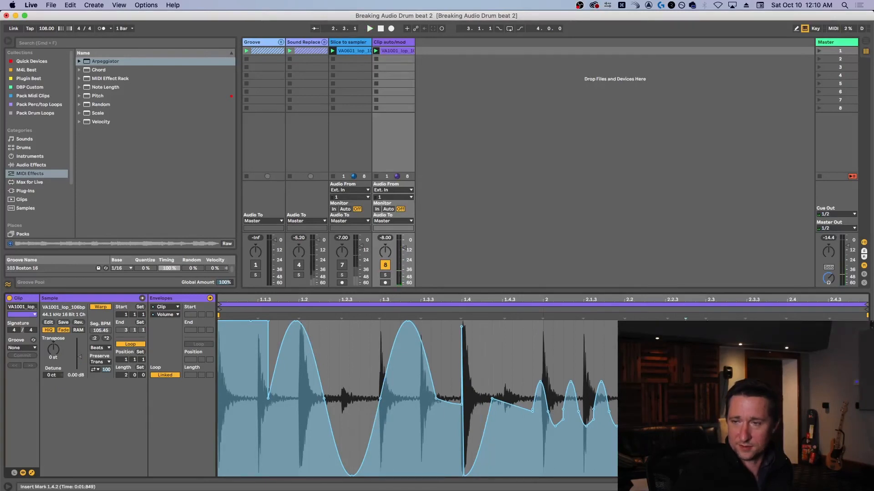
pyautogui.rightClick(481, 361)
pyautogui.click(535, 370)
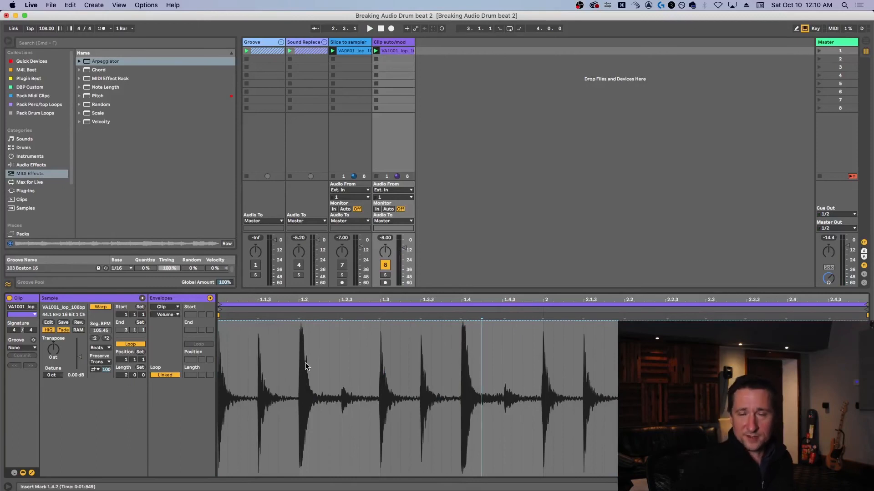
# Step: Examine the Frequency Shifter and Utility devices on the Clip auto/mod track, including the Utility's gain control
pyautogui.click(400, 42)
pyautogui.hotkey('shift', 'Tab')
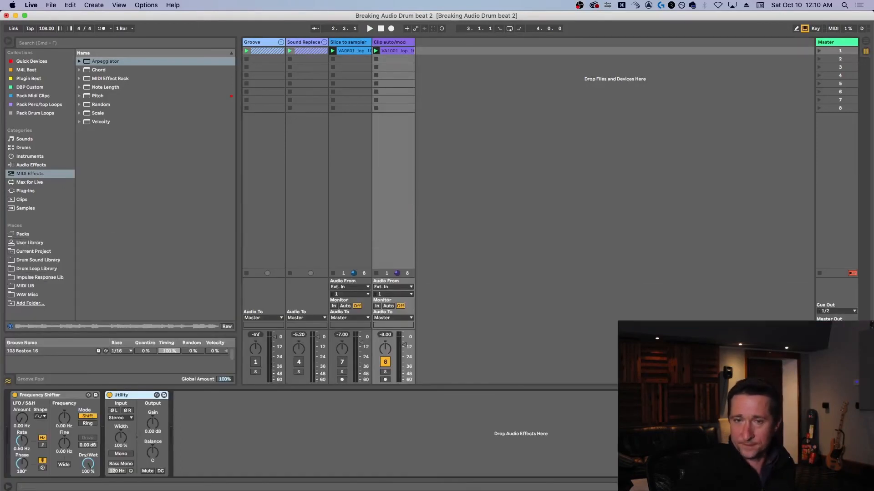
pyautogui.click(56, 395)
pyautogui.click(127, 395)
pyautogui.click(68, 396)
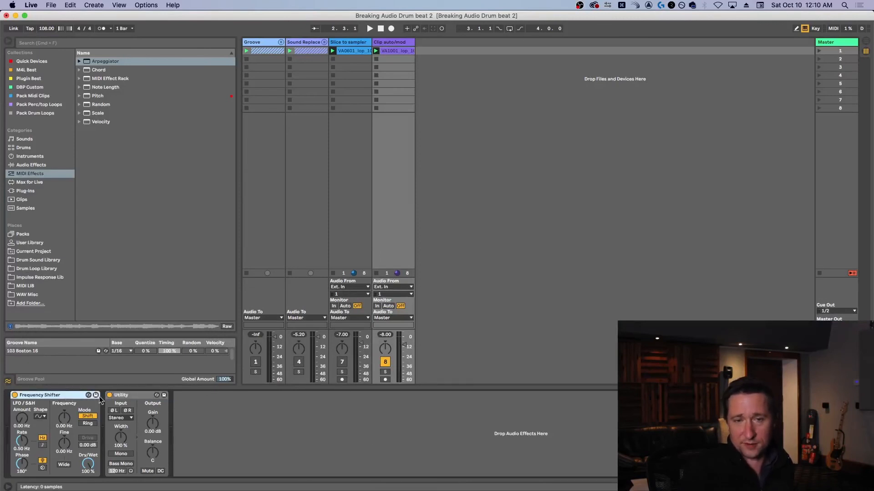
pyautogui.click(145, 397)
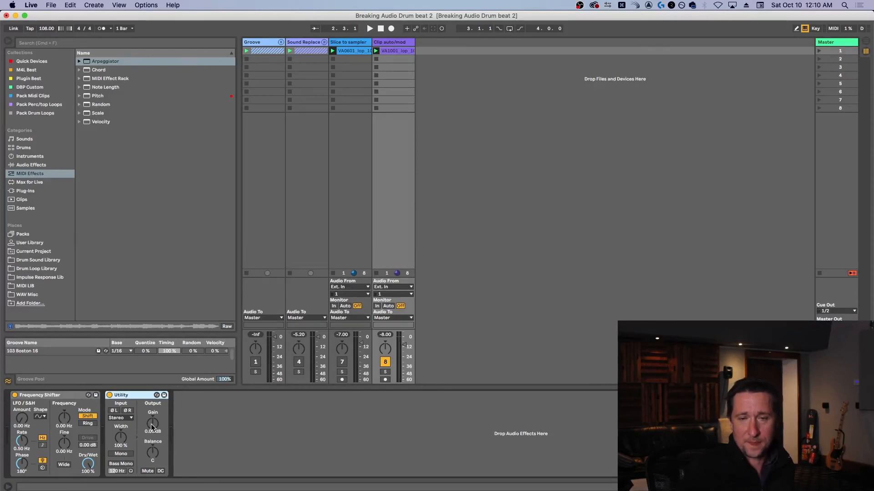
pyautogui.moveTo(151, 428); pyautogui.dragTo(151, 446)
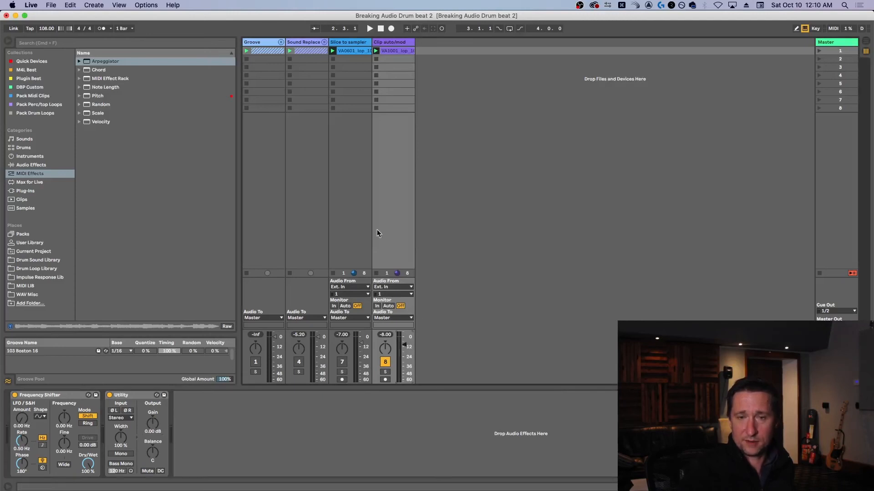
pyautogui.click(403, 51)
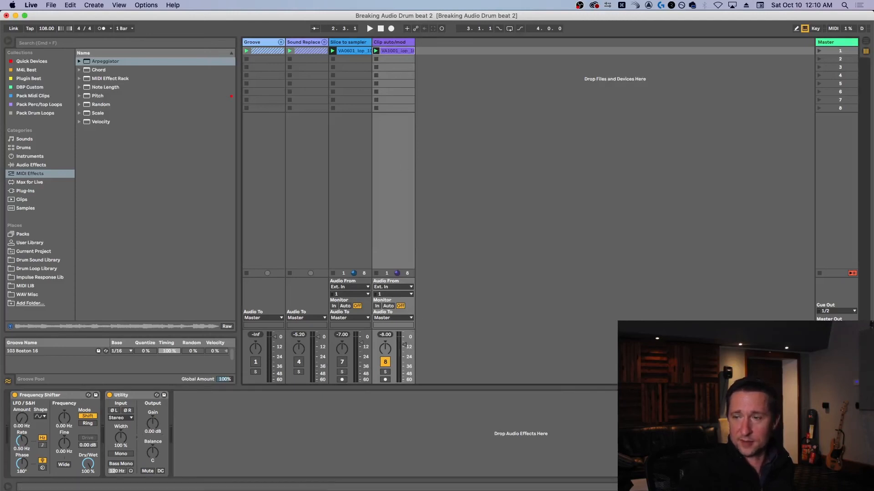
# Step: Set the clip envelope's device to Frequency Shifter and review which of its parameters can be automated
pyautogui.click(769, 486)
pyautogui.click(175, 307)
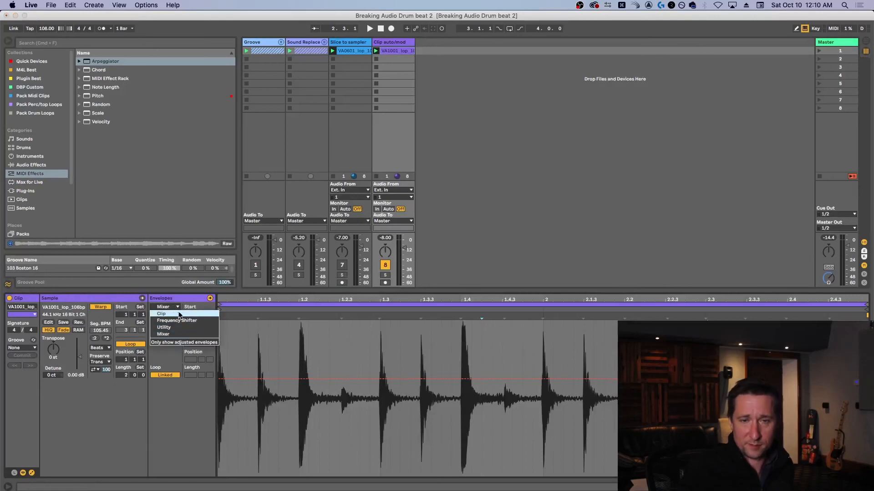
pyautogui.click(184, 321)
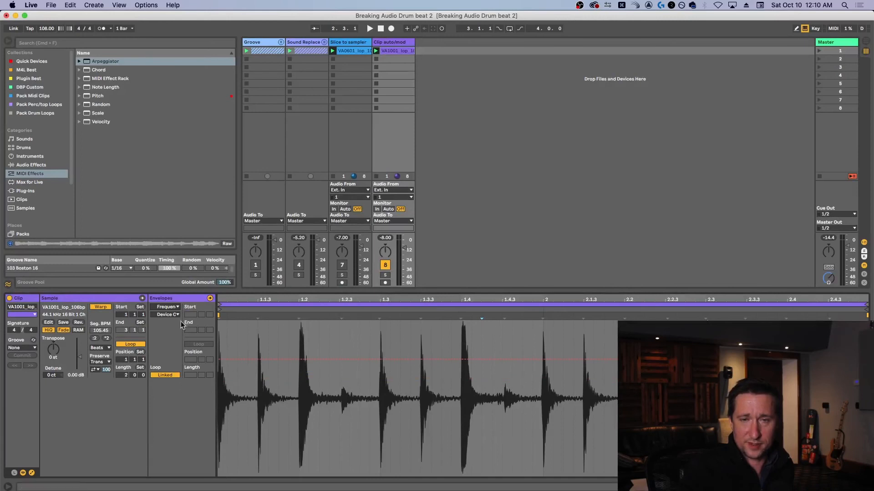
pyautogui.click(176, 315)
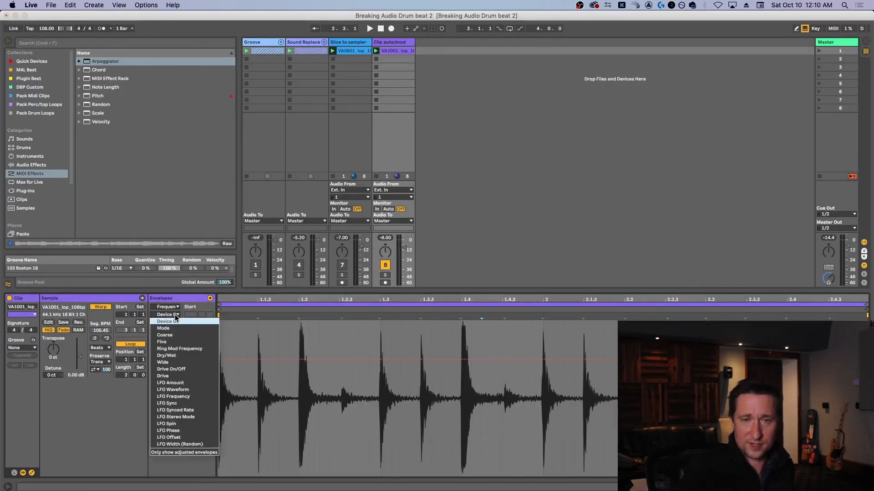
pyautogui.click(364, 303)
# Step: Listen to the Frequency Shifter's coarse frequency shift on the loop and bring up its Coarse envelope in the clip
pyautogui.hotkey('shift', 'Tab')
pyautogui.press('space')
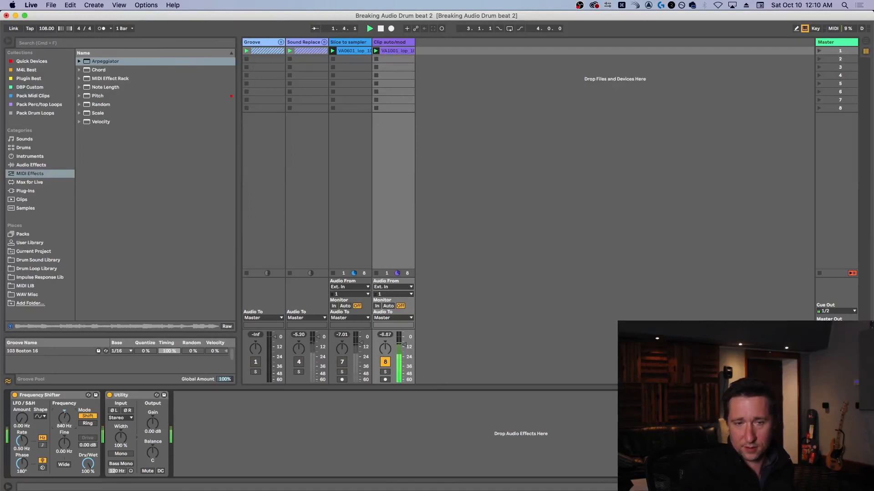
pyautogui.hotkey('shift', 'Tab')
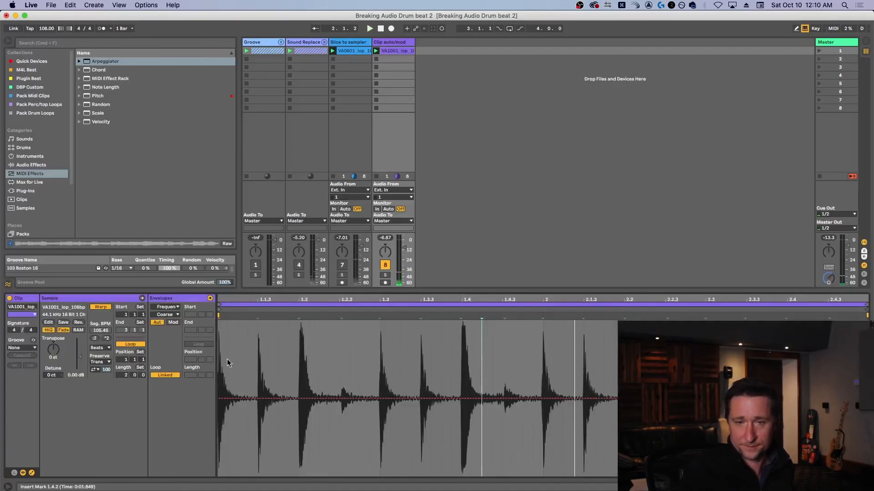
pyautogui.click(173, 315)
pyautogui.click(181, 338)
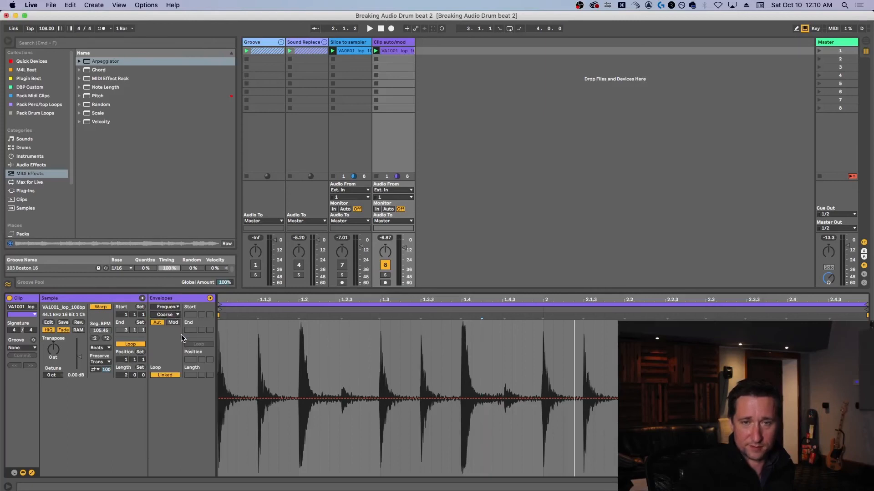
# Step: Insert a sine shape into the Coarse envelope from 1.1.1 to 1.1.3 and repeat it up to 1.4.1
pyautogui.moveTo(256, 380); pyautogui.dragTo(204, 388)
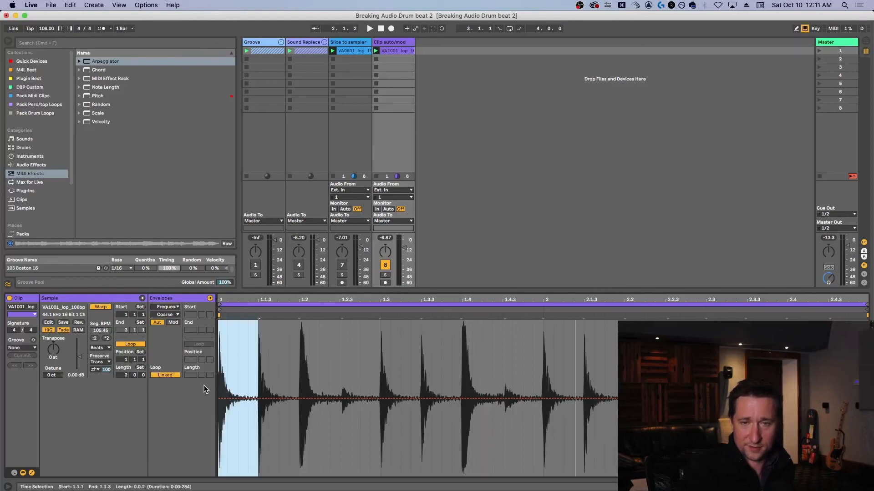
pyautogui.rightClick(234, 384)
pyautogui.click(248, 473)
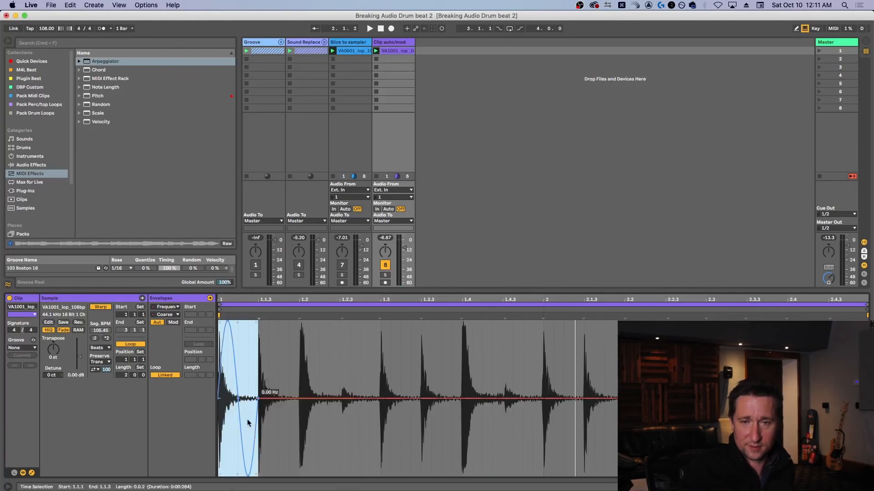
pyautogui.moveTo(244, 398); pyautogui.dragTo(225, 391)
pyautogui.click(463, 370)
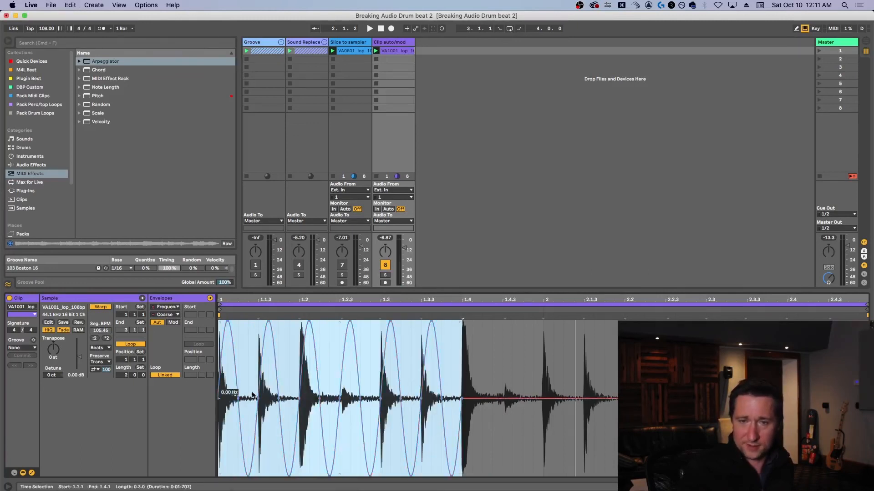
# Step: Reduce the height of the sine run between 1.1.1 and 1.4.1, listen to it, and duplicate it twice past the clip's end
pyautogui.moveTo(341, 323); pyautogui.dragTo(340, 380)
pyautogui.press('space')
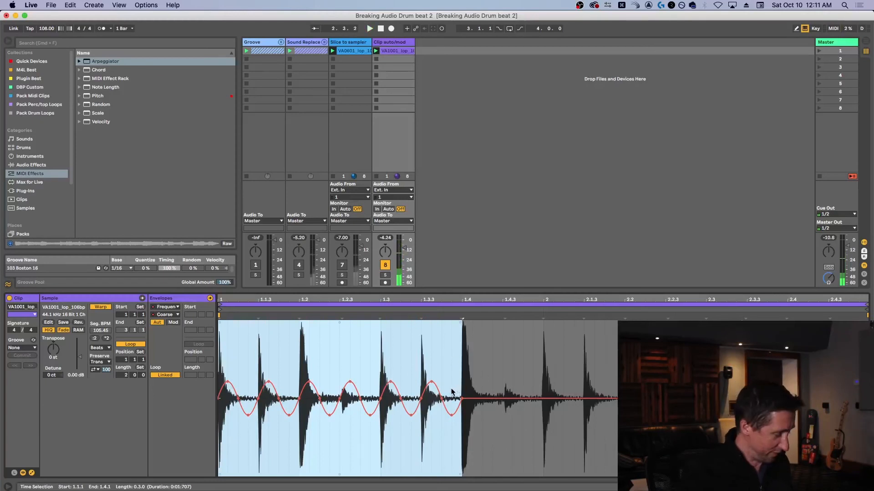
pyautogui.press('super+d')
pyautogui.press('super+d')
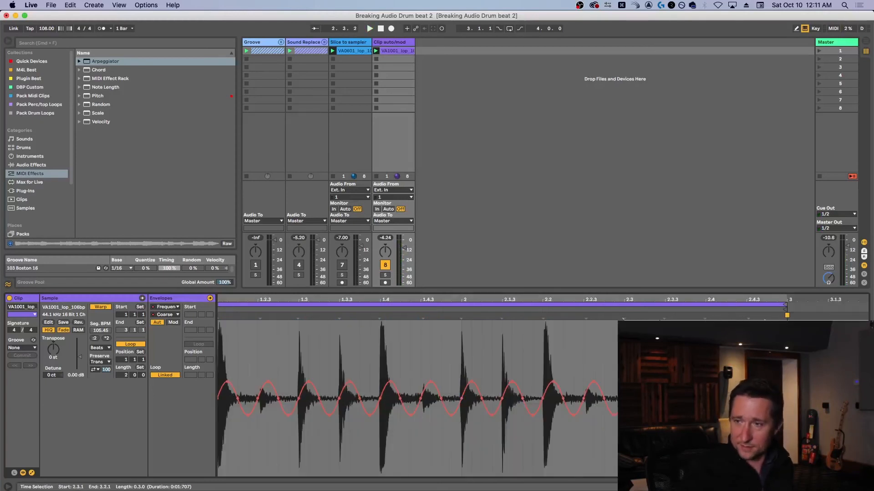
pyautogui.hscroll(-3, 546, 410)
pyautogui.hscroll(-1, 569, 407)
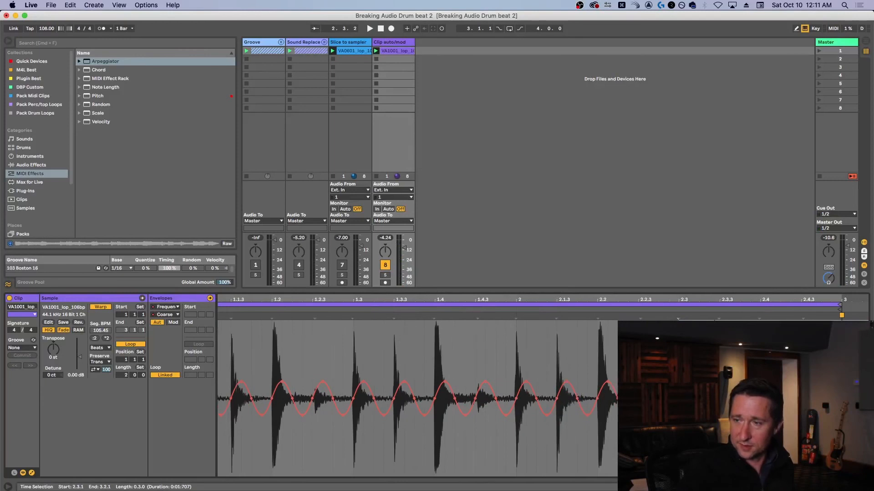
# Step: Select the Coarse envelope from 1.1.1 to 3.1.1 and taper its start so the sine waves grow across the clip, auditioning the result
pyautogui.moveTo(647, 396); pyautogui.dragTo(225, 395)
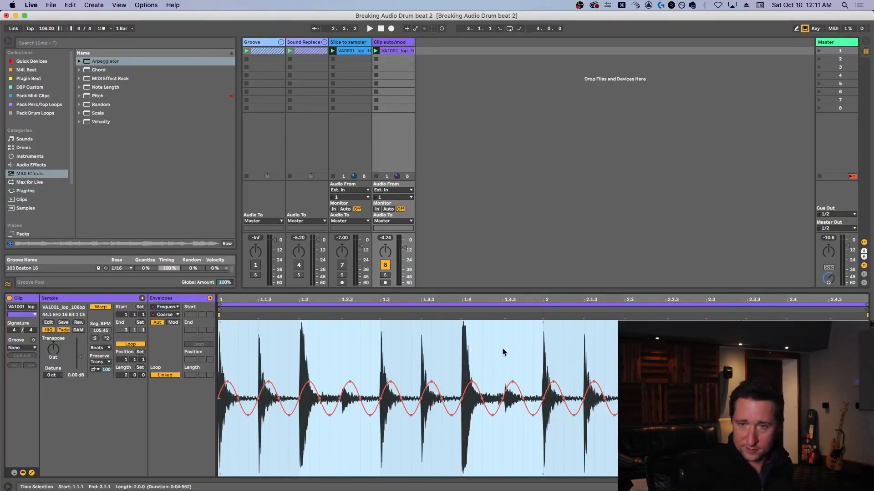
pyautogui.moveTo(543, 323); pyautogui.dragTo(541, 332)
pyautogui.moveTo(220, 322); pyautogui.dragTo(220, 390)
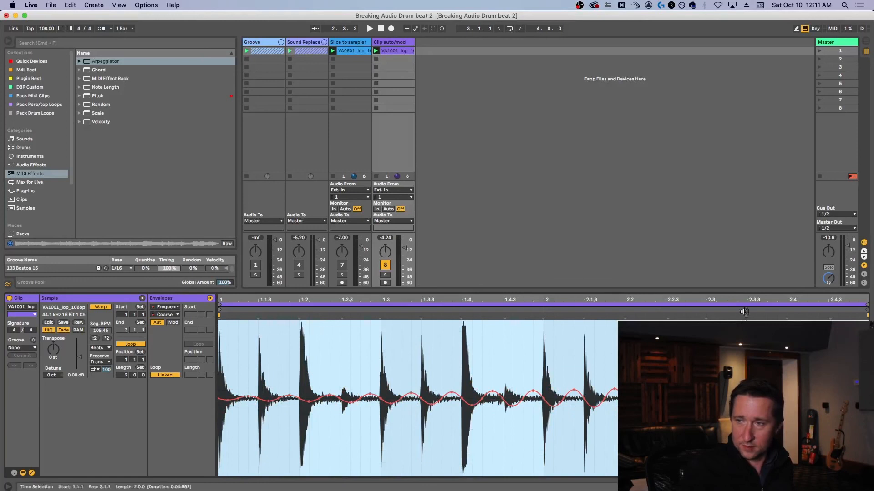
pyautogui.moveTo(543, 323); pyautogui.dragTo(543, 298)
pyautogui.moveTo(219, 322); pyautogui.dragTo(220, 396)
pyautogui.press('space')
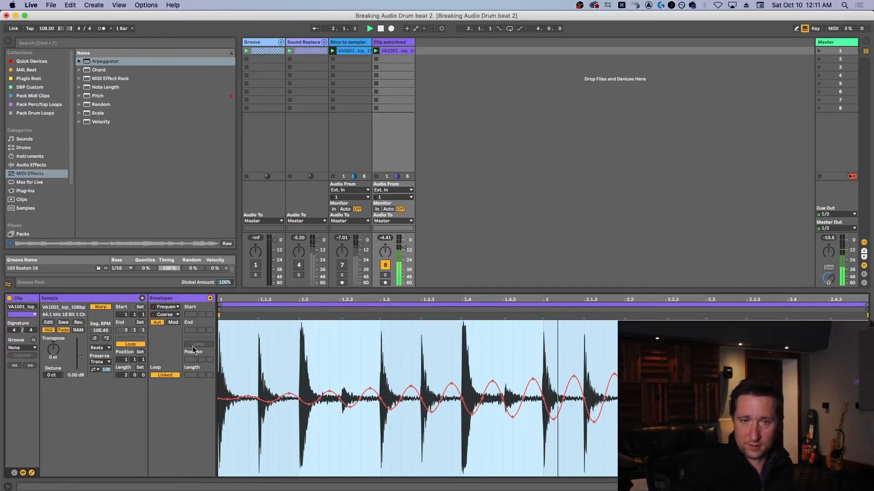
# Step: Switch the clip envelope from the Frequency Shifter's Coarse parameter to the Utility's Gain
pyautogui.click(169, 315)
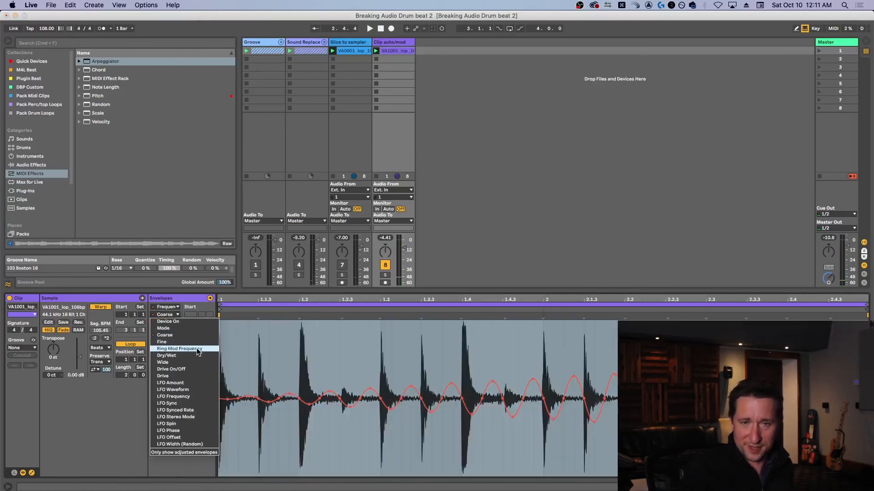
pyautogui.click(99, 437)
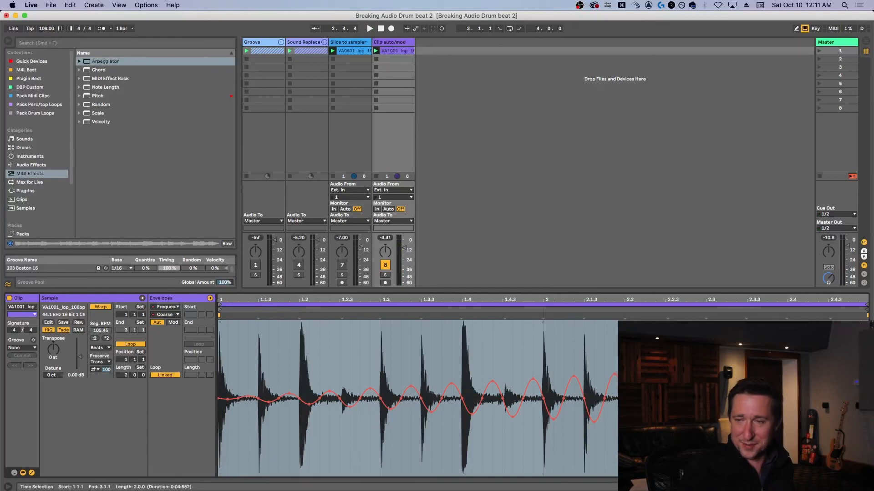
pyautogui.hotkey('shift', 'Tab')
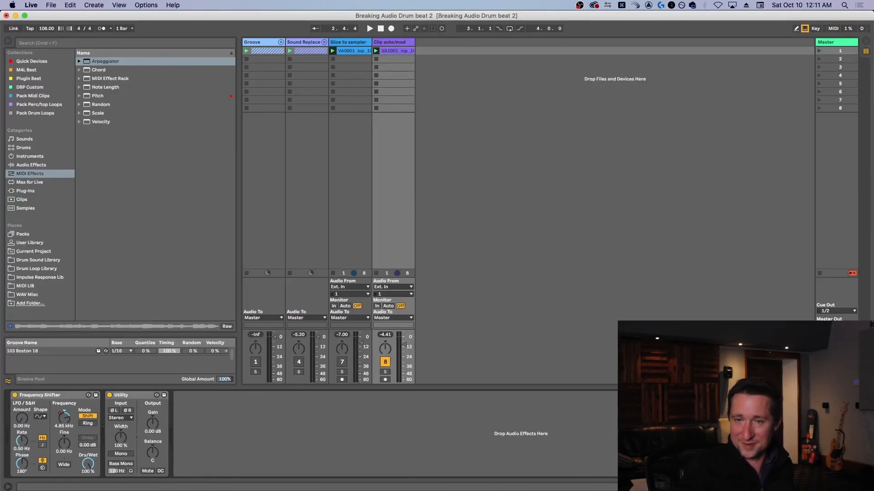
pyautogui.click(133, 397)
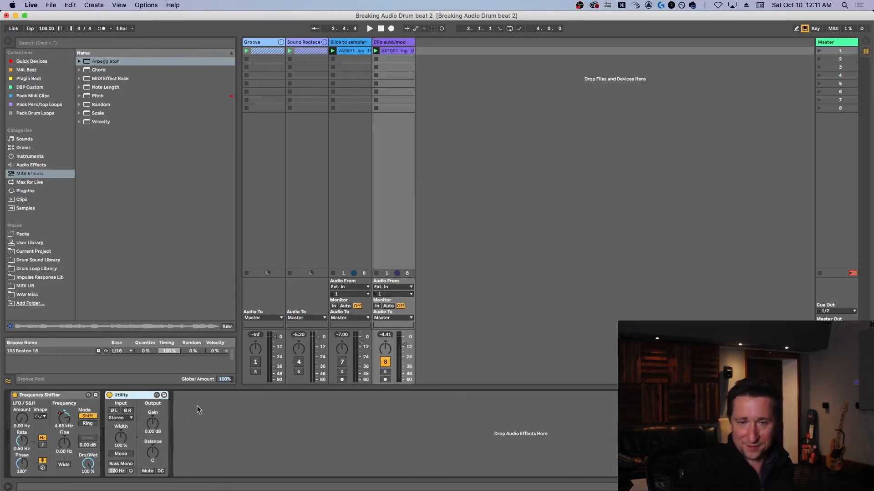
pyautogui.click(154, 428)
pyautogui.click(769, 486)
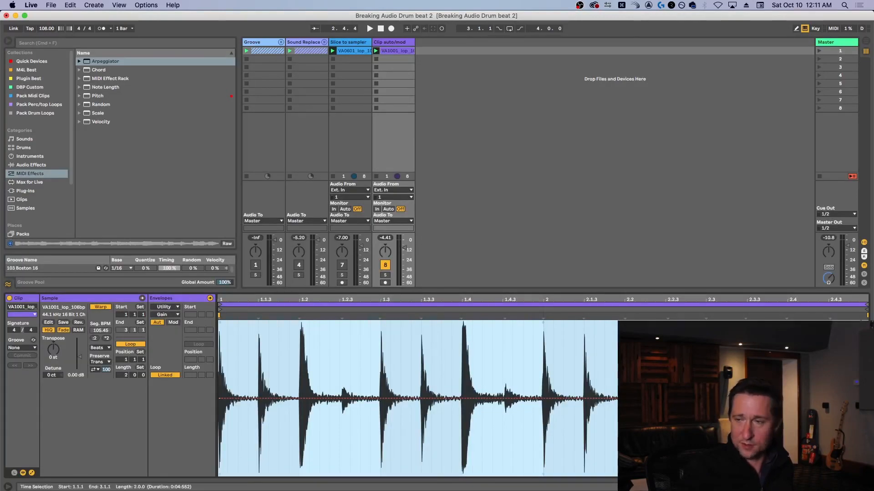
pyautogui.click(826, 487)
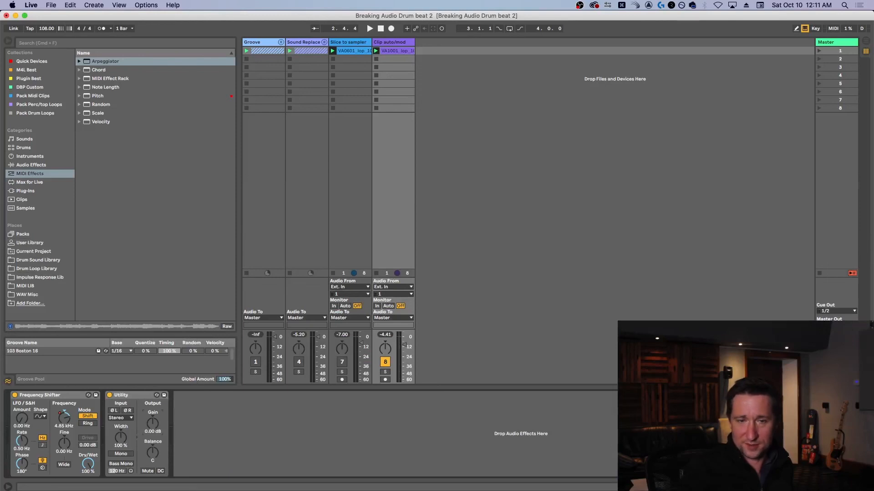
pyautogui.click(769, 487)
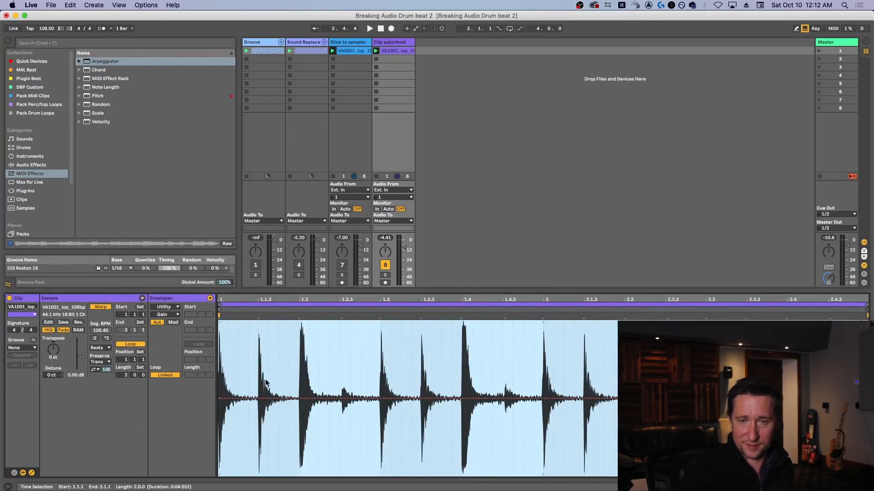
# Step: Insert a descending ramp shape into the Utility Gain envelope between 1.1.1 and 1.1.3
pyautogui.click(220, 373)
pyautogui.moveTo(219, 374); pyautogui.dragTo(259, 384)
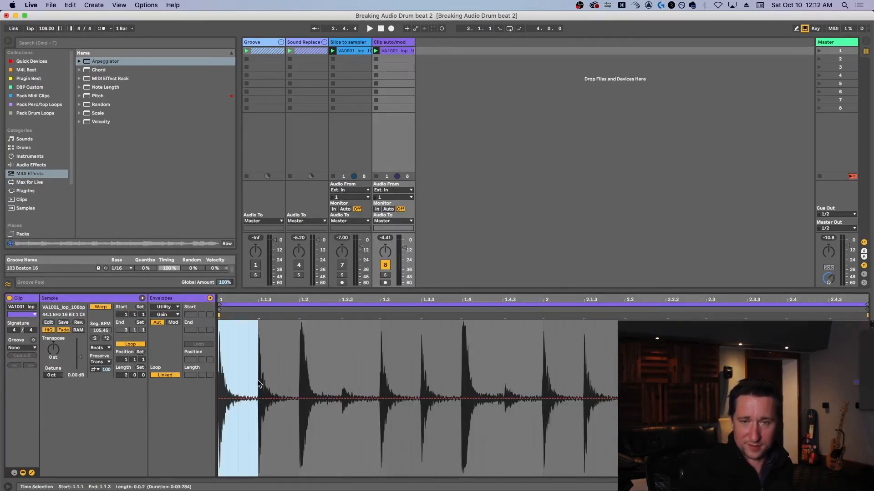
pyautogui.rightClick(235, 382)
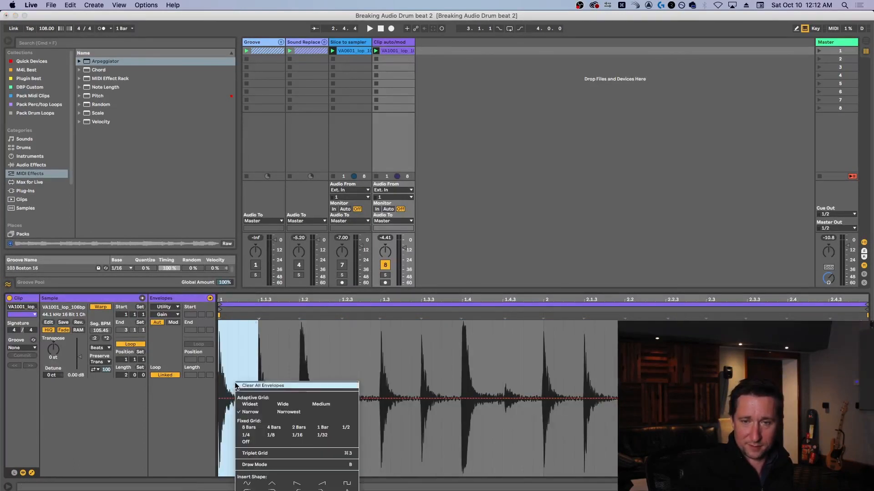
pyautogui.click(295, 483)
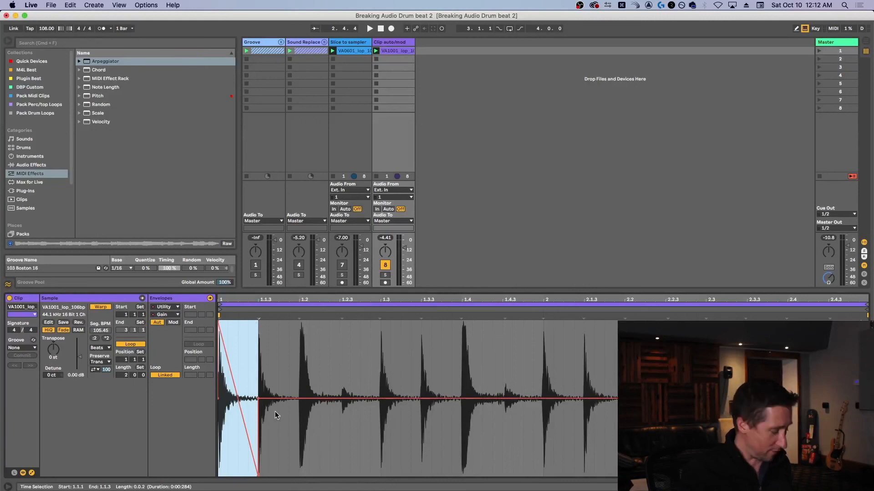
# Step: Duplicate the descending gain ramp fifteen times to fill the clip up to 3.1.1 and listen to it
pyautogui.press('super+d')
pyautogui.press('super+d')
pyautogui.press('super+d')
pyautogui.press('super+d')
pyautogui.press('super+d')
pyautogui.press('super+d')
pyautogui.press('super+d')
pyautogui.press('super+d')
pyautogui.press('super+d')
pyautogui.press('super+d')
pyautogui.press('super+d')
pyautogui.press('super+d')
pyautogui.press('super+d')
pyautogui.press('super+d')
pyautogui.press('super+d')
pyautogui.press('space')
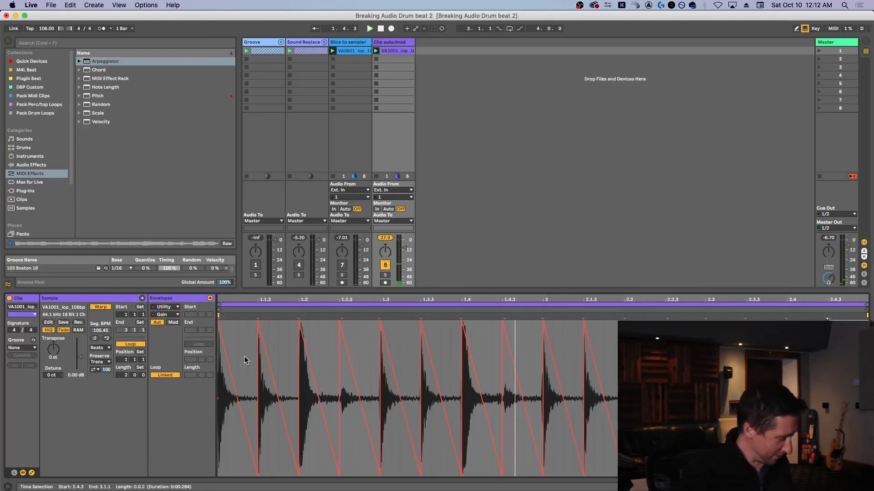
# Step: Select the whole Gain envelope and scale down the height of all ramps to a moderate depth while listening
pyautogui.press('super+a')
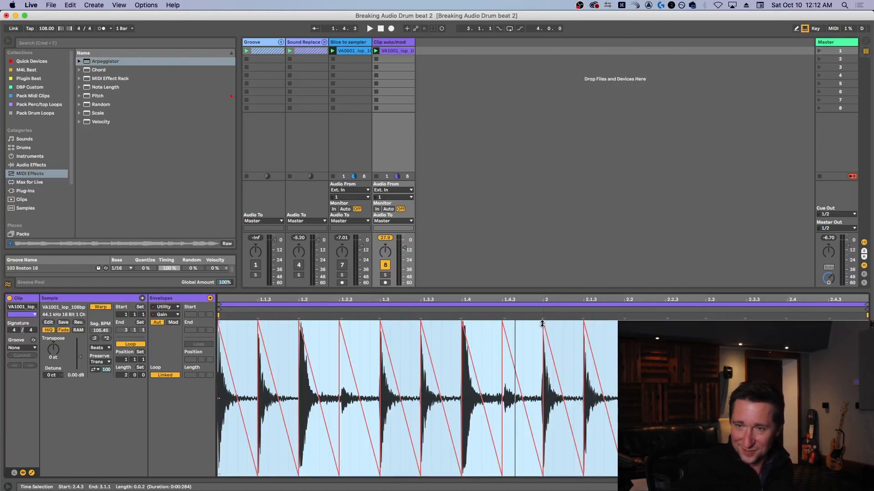
pyautogui.moveTo(541, 324); pyautogui.dragTo(542, 388)
pyautogui.press('space')
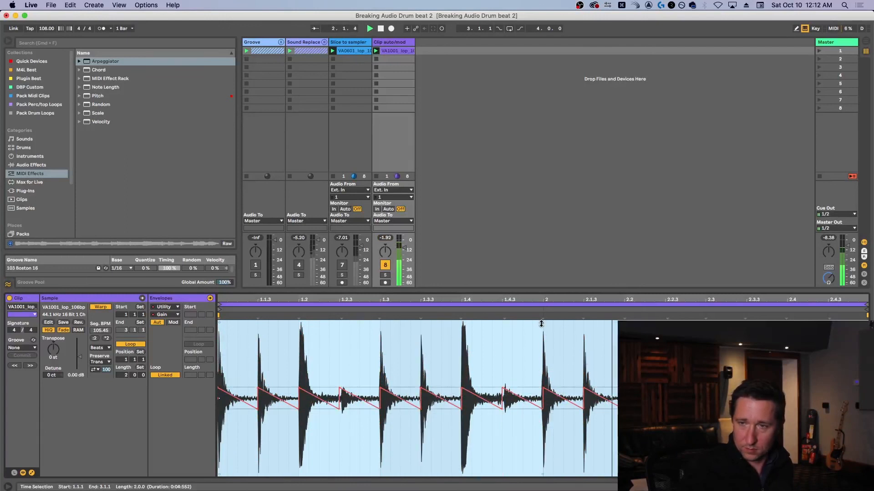
pyautogui.moveTo(541, 324)
pyautogui.mouseDown()
pyautogui.moveTo(541, 293)
pyautogui.moveTo(541, 312)
pyautogui.mouseUp()
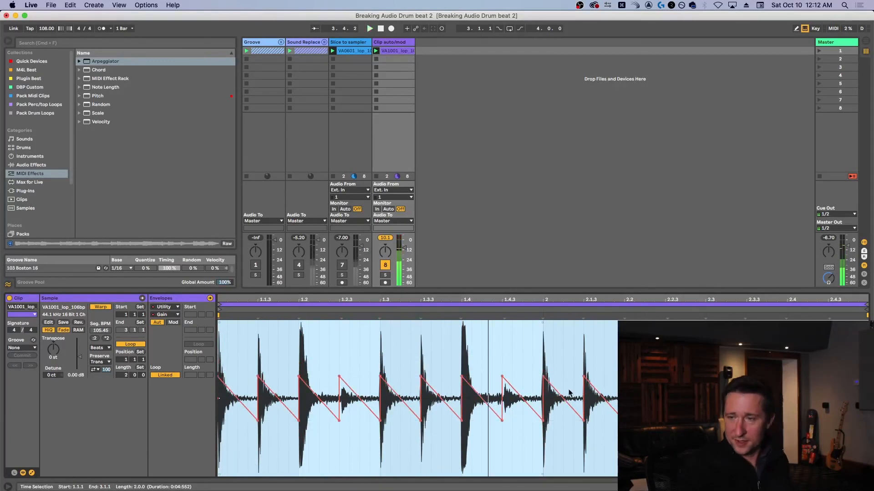
# Step: Review the track's automated devices alongside the Gain envelope, then return the transport to the start of the song
pyautogui.hotkey('shift', 'Tab')
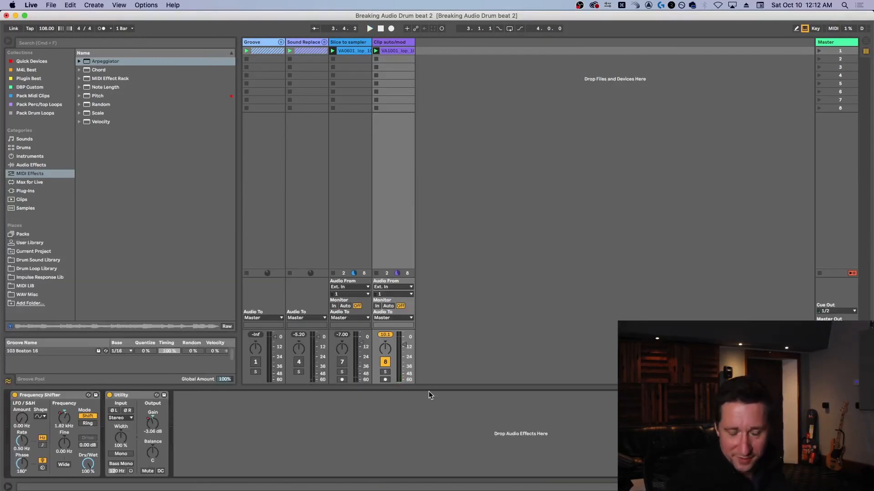
pyautogui.click(391, 42)
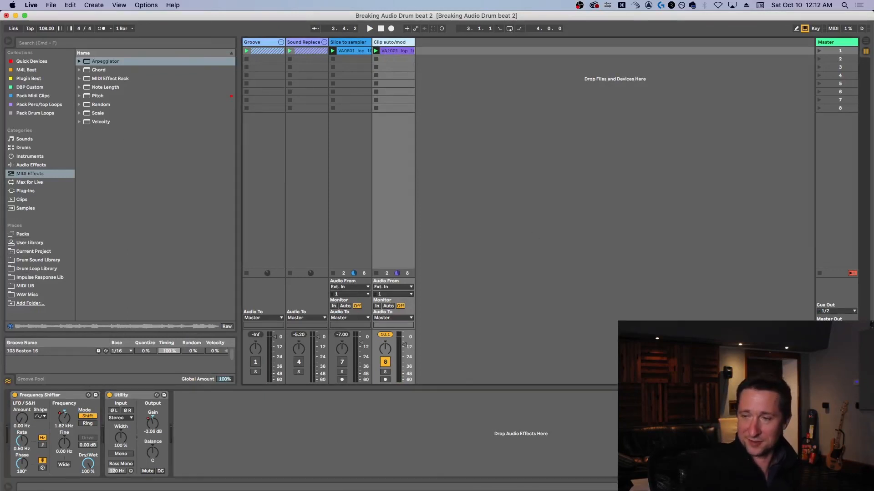
pyautogui.hotkey('shift', 'Tab')
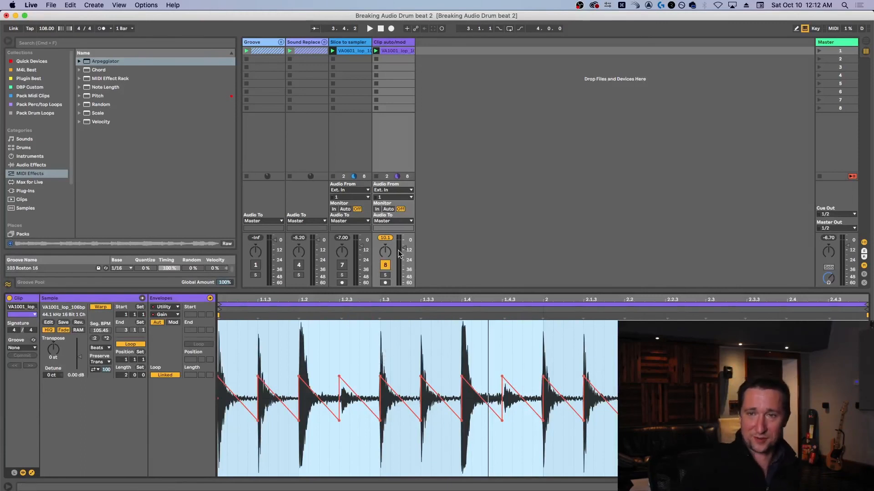
pyautogui.press('Escape')
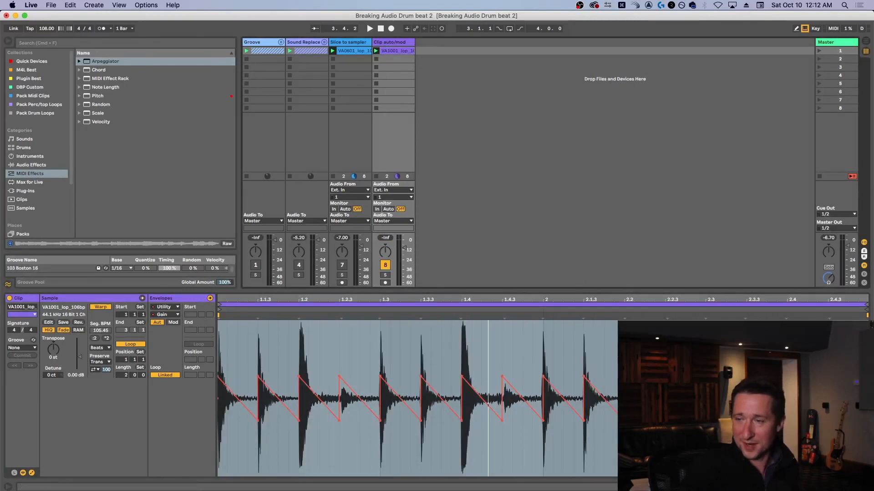
pyautogui.hotkey('shift', 'Tab')
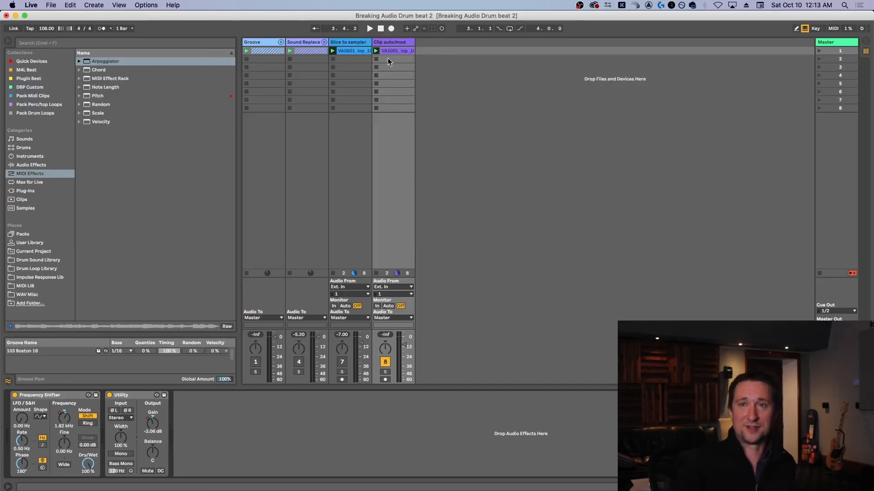
pyautogui.click(381, 30)
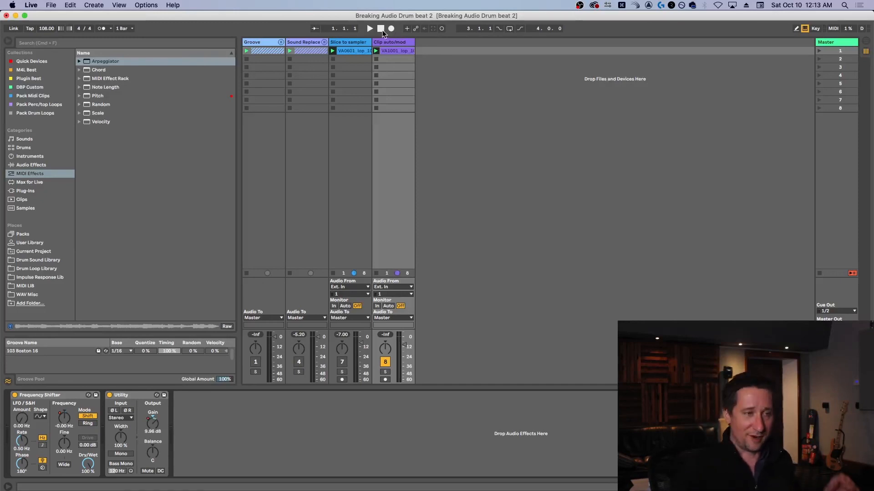